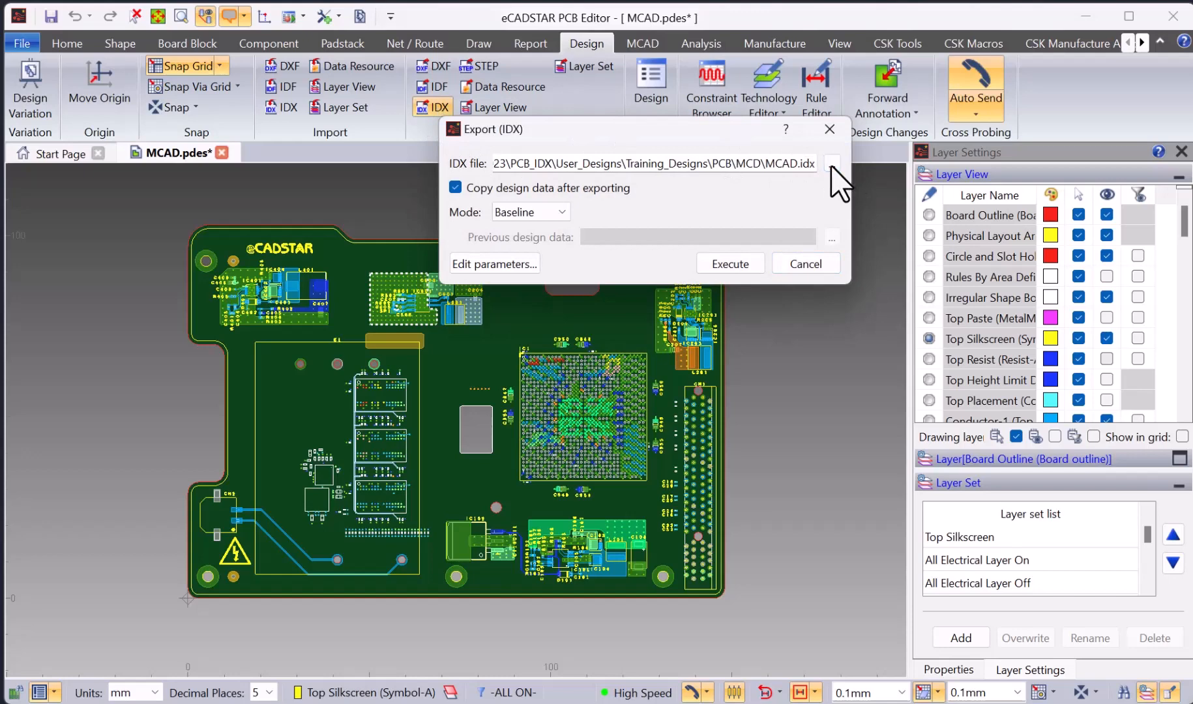
Set the IDX export file to Baseline_00.idx in the MCD folder and choose Baseline as the export mode.
{"action": "left_click", "coordinate": [832, 163]}
{"action": "key", "text": "Return"}
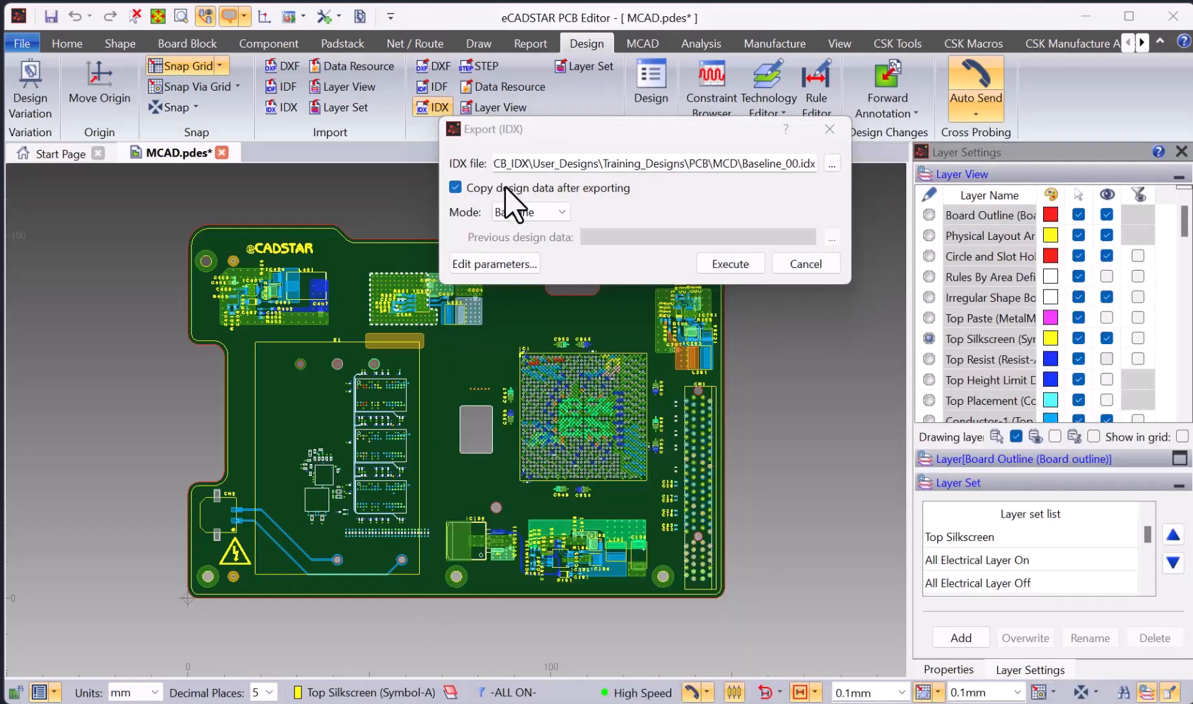
{"action": "left_click", "coordinate": [563, 213]}
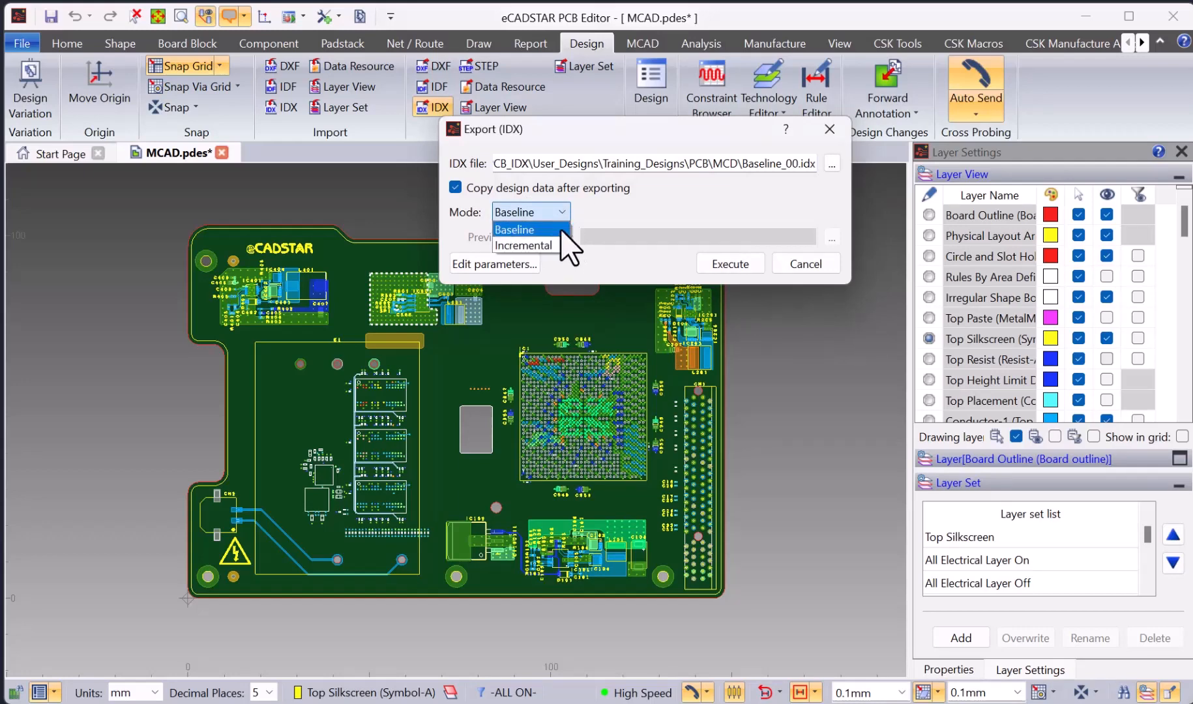
{"action": "left_click", "coordinate": [563, 230]}
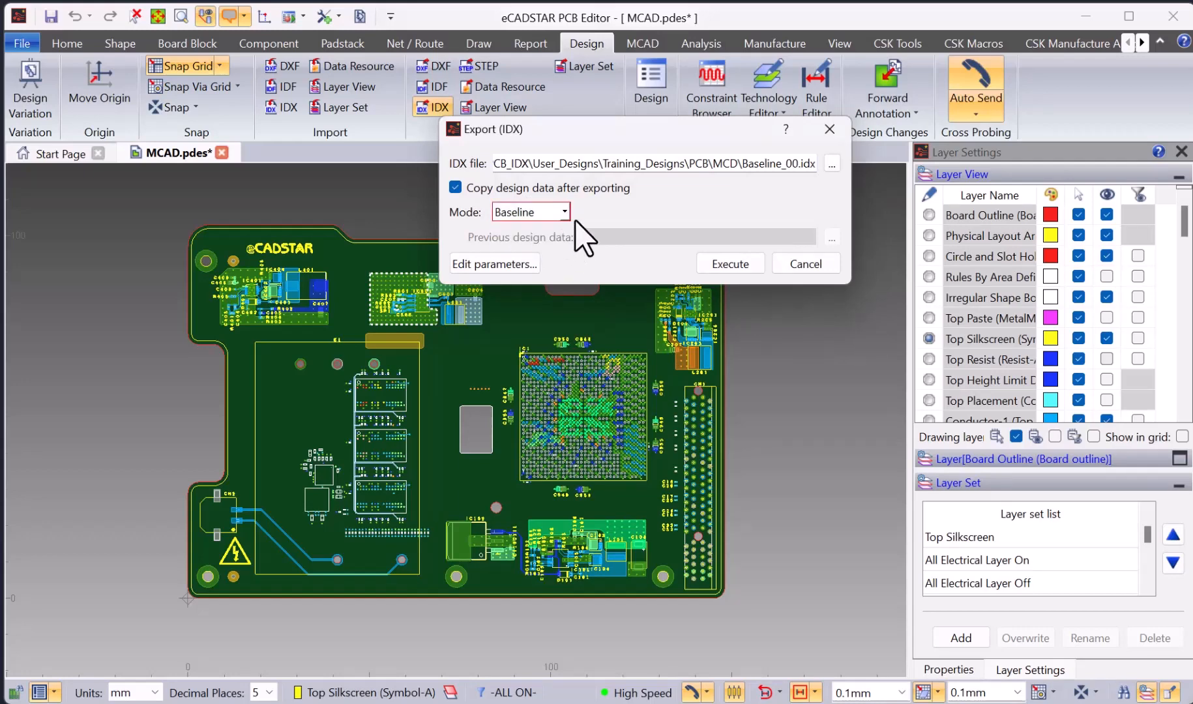
Open the IDX export parameters and set the IDX version to EDMD 3.0.
{"action": "left_click", "coordinate": [525, 264]}
{"action": "left_click", "coordinate": [401, 213]}
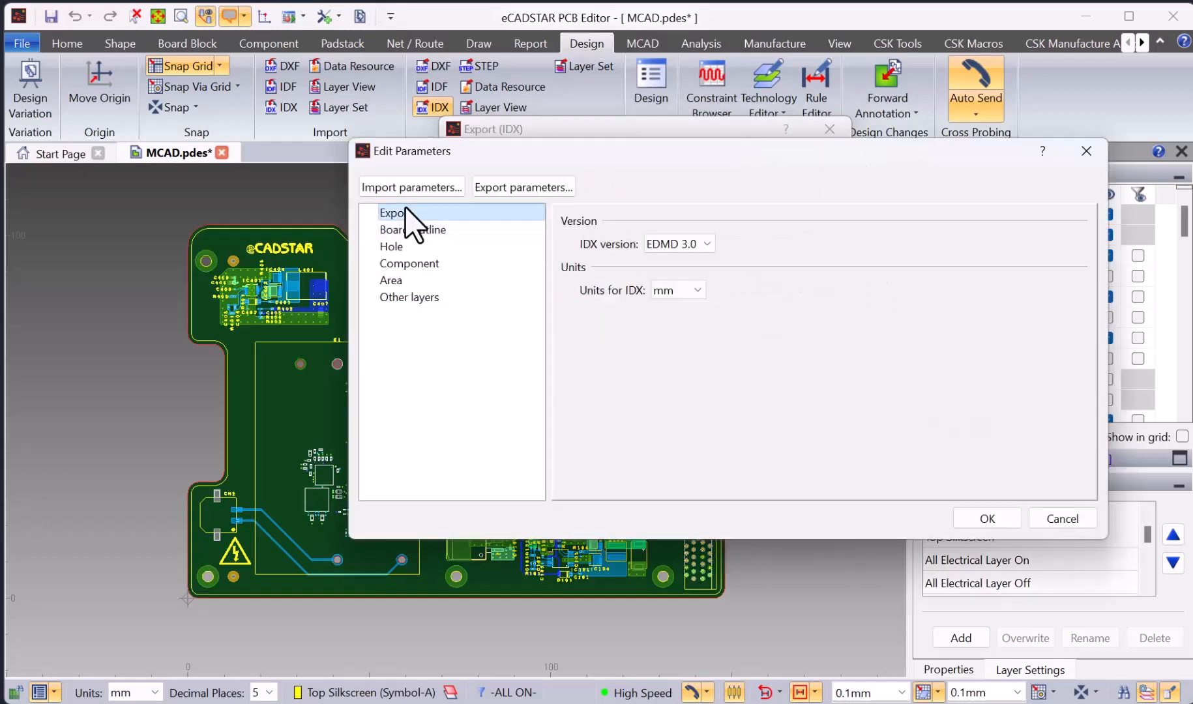
{"action": "left_click", "coordinate": [704, 244]}
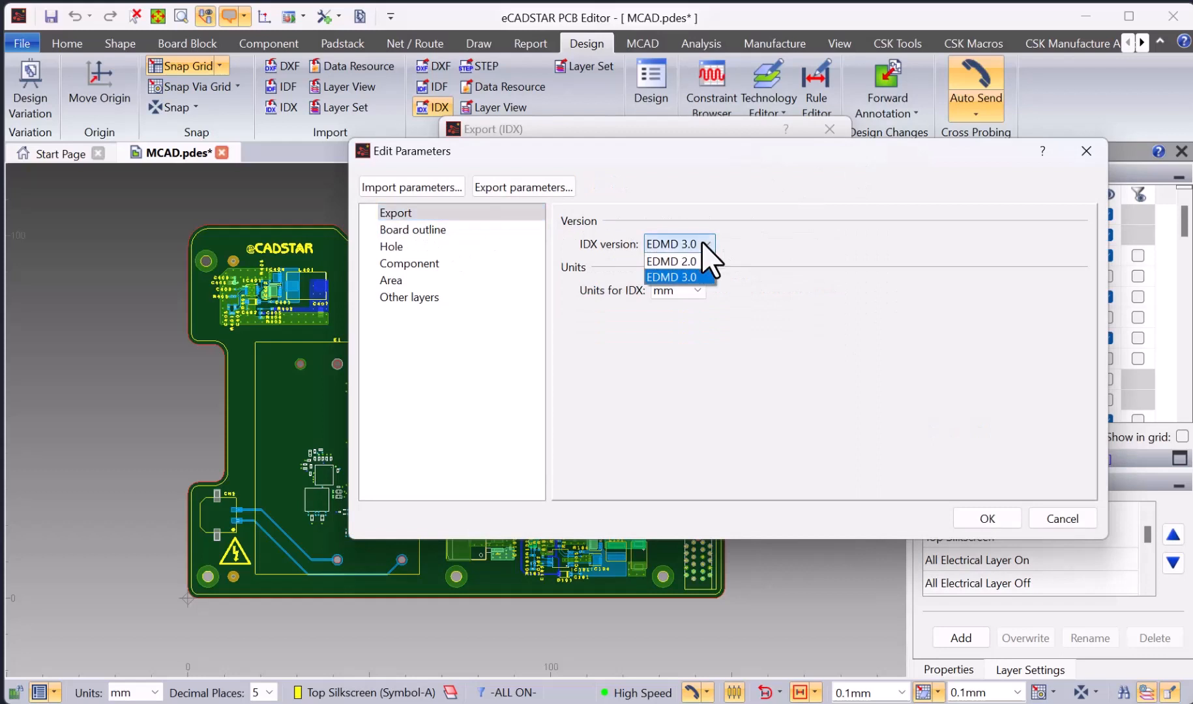
{"action": "left_click", "coordinate": [692, 277]}
Review the export parameters for board outline, hole, component and area, including the layers that can be chosen for areas.
{"action": "left_click", "coordinate": [432, 231]}
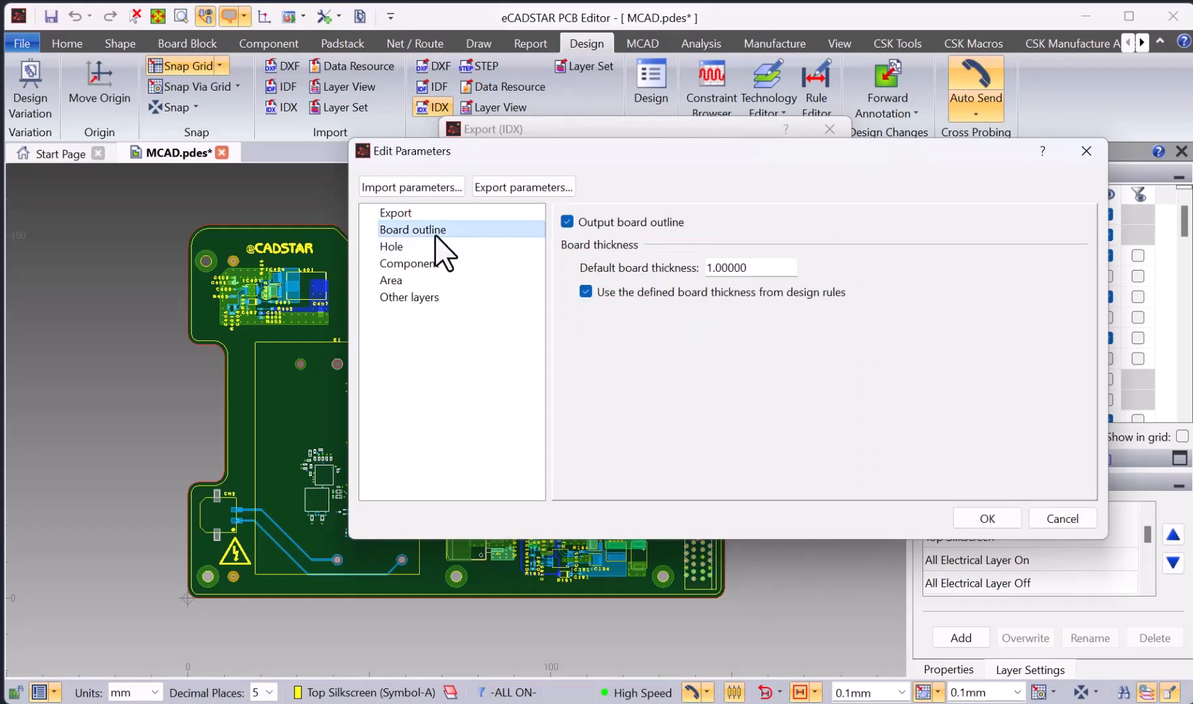
{"action": "left_click", "coordinate": [429, 247]}
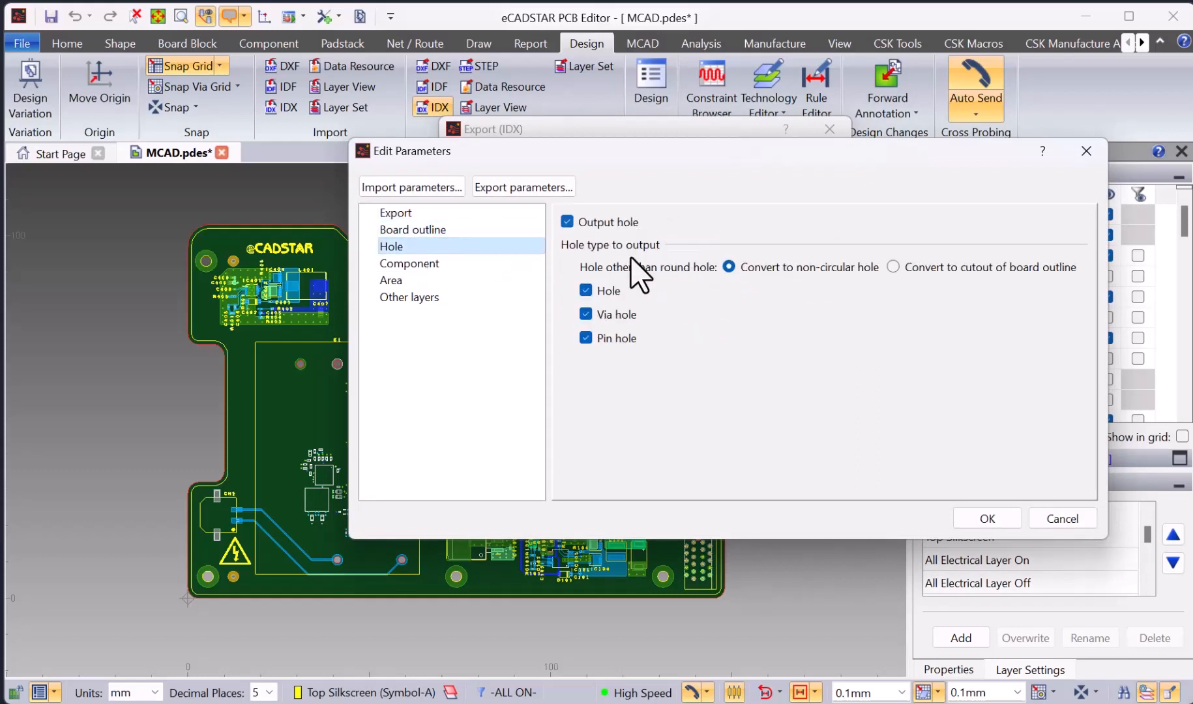
{"action": "left_click", "coordinate": [427, 264]}
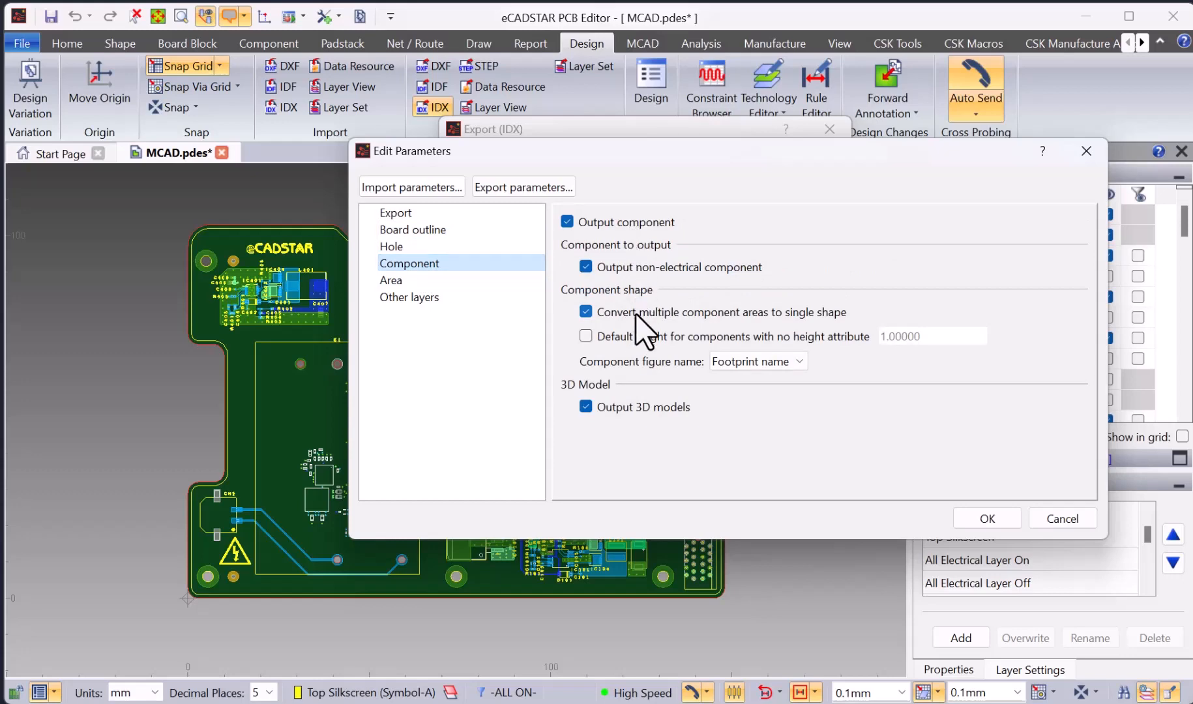
{"action": "left_click", "coordinate": [416, 280]}
{"action": "right_click", "coordinate": [687, 312]}
{"action": "left_click", "coordinate": [762, 397]}
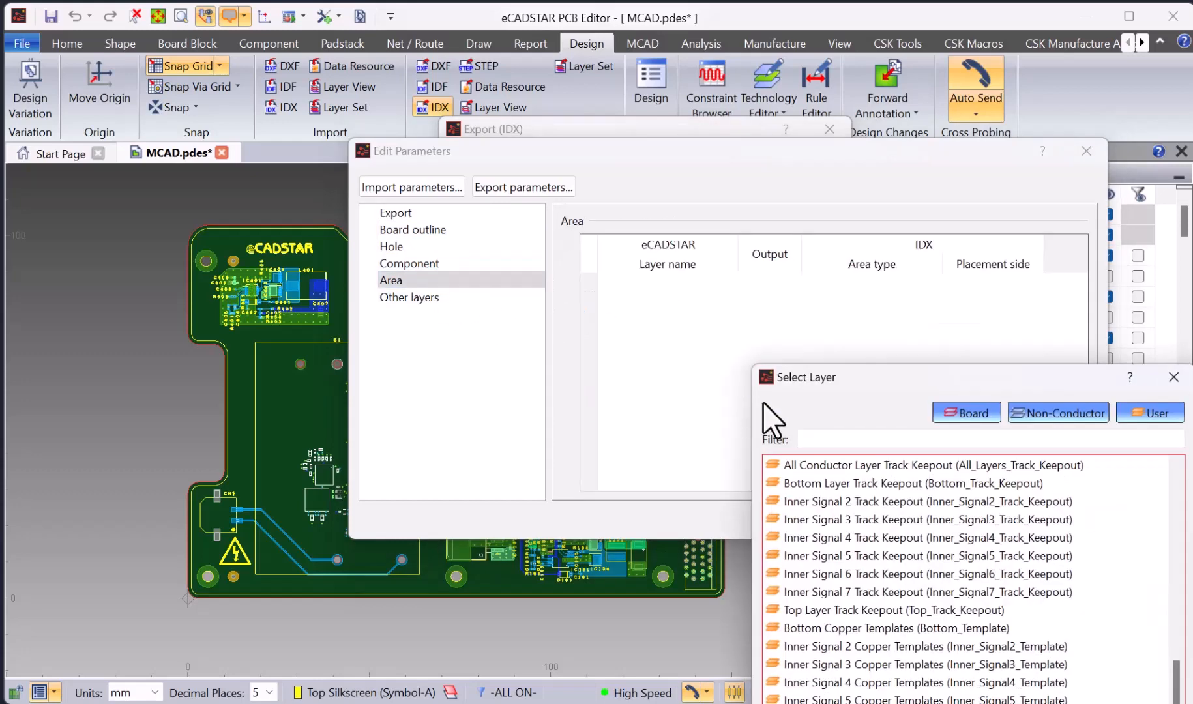
{"action": "left_click", "coordinate": [1021, 207]}
Add Conductor-1 and Conductor-8 to the other layers to output in the IDX export parameters.
{"action": "left_click", "coordinate": [410, 297]}
{"action": "right_click", "coordinate": [687, 306]}
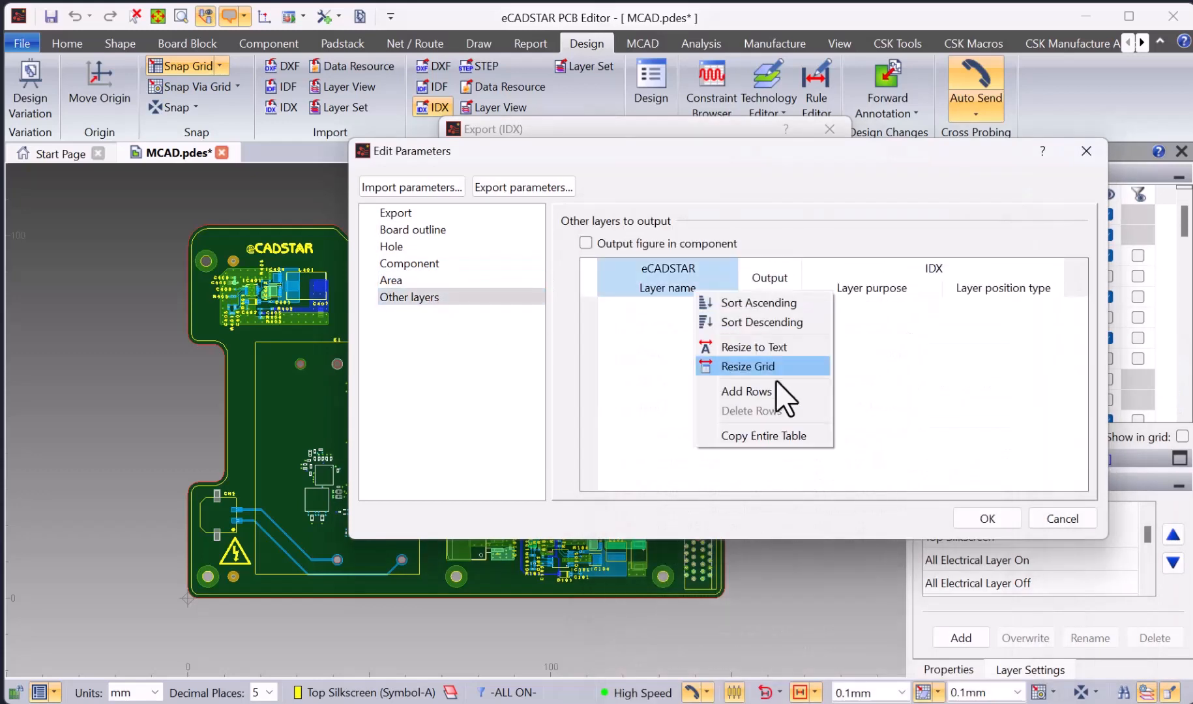
{"action": "left_click", "coordinate": [760, 394]}
{"action": "left_click_drag", "start_coordinate": [915, 410], "coordinate": [723, 223]}
{"action": "left_click", "coordinate": [668, 252]}
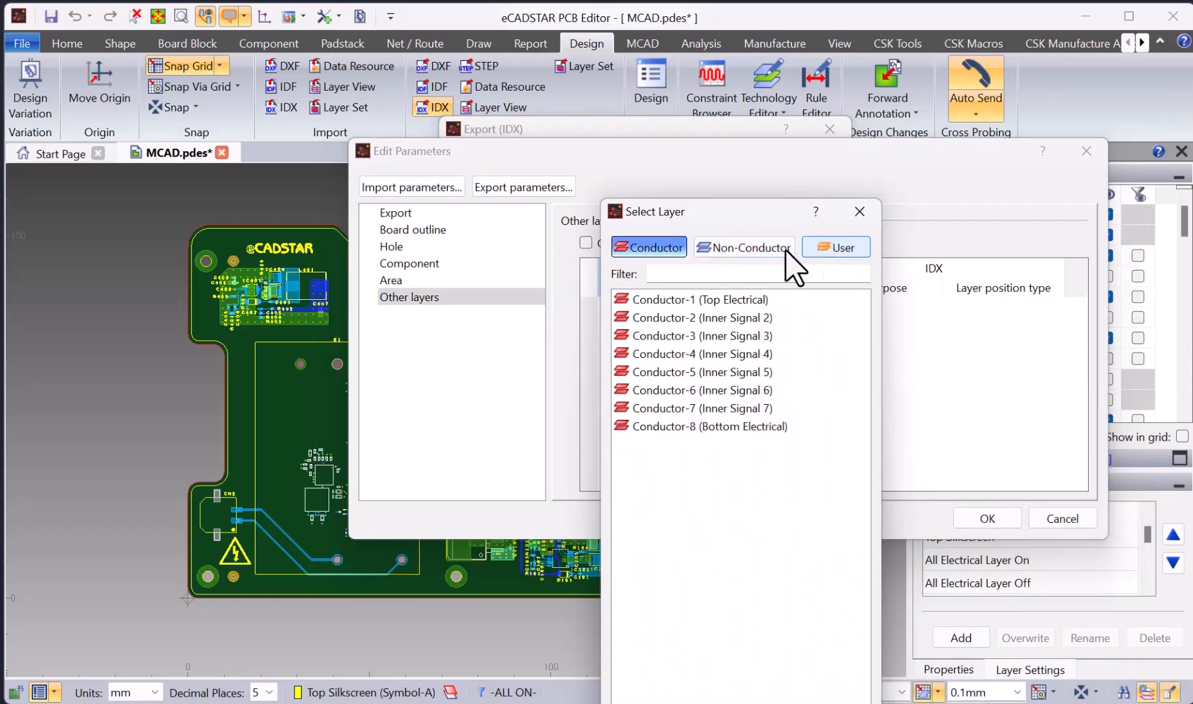
{"action": "double_click", "coordinate": [664, 299]}
{"action": "double_click", "coordinate": [891, 645]}
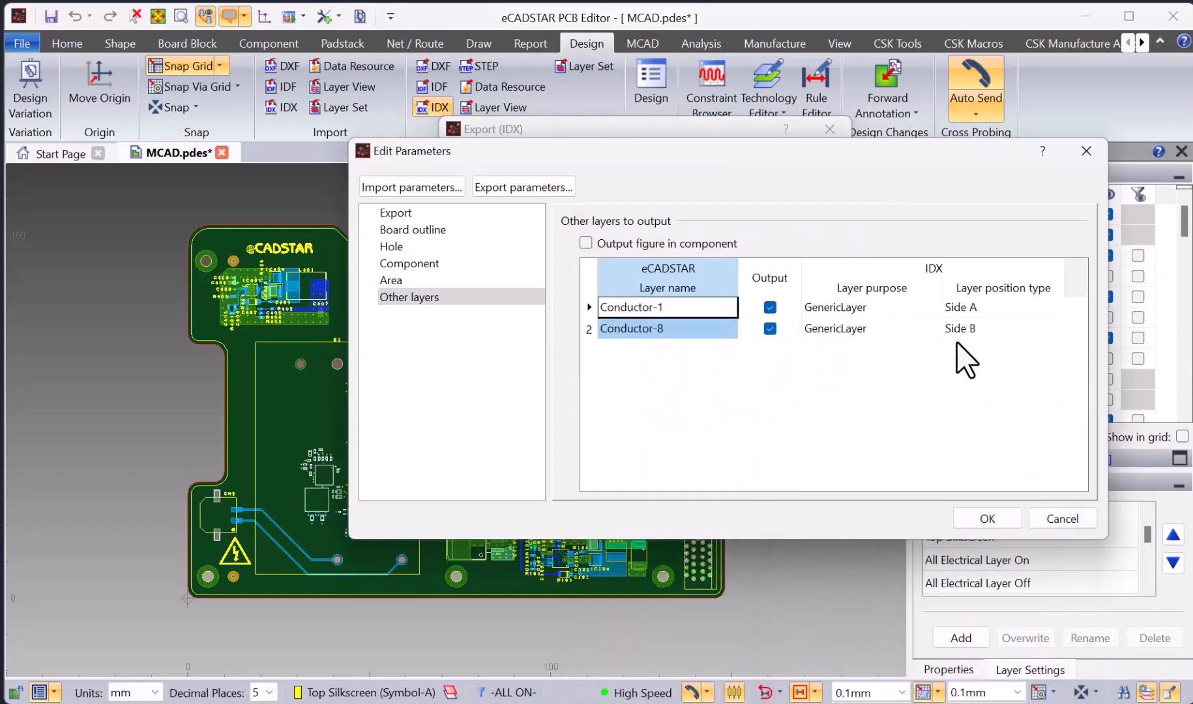
{"action": "left_click", "coordinate": [933, 308]}
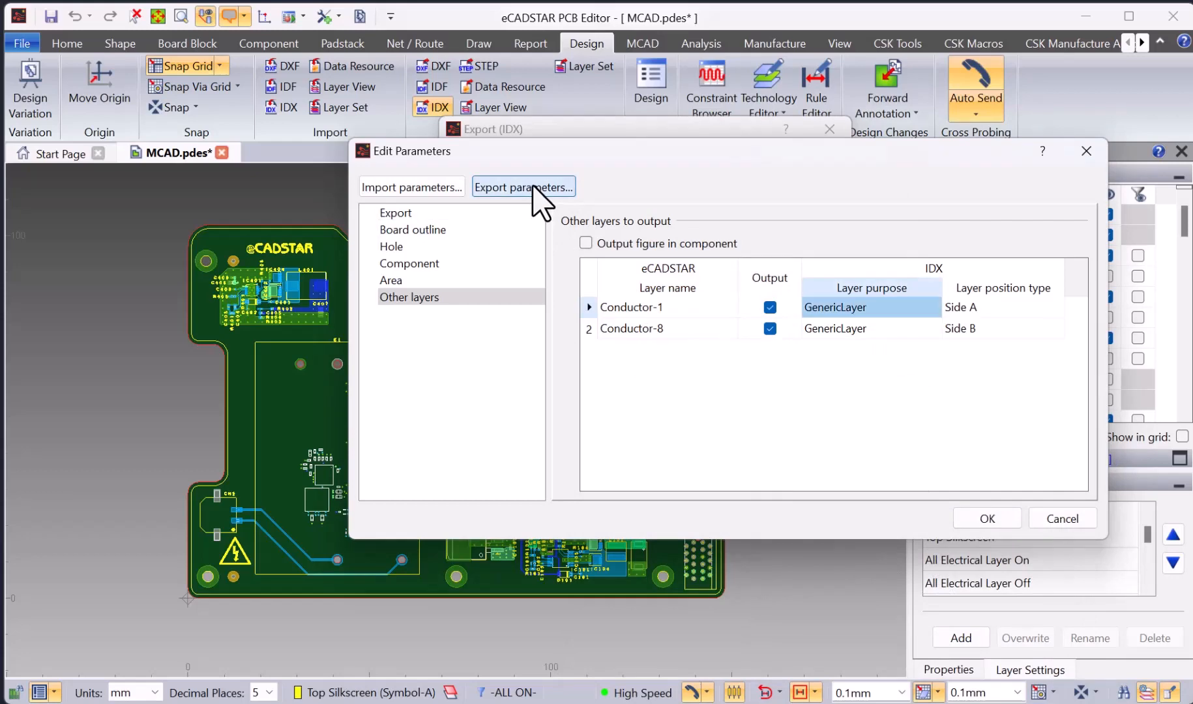
Save the export parameters to the file IDX_Export_V00.xml in the IDX_Setting folder.
{"action": "left_click", "coordinate": [543, 189]}
{"action": "left_click", "coordinate": [496, 316]}
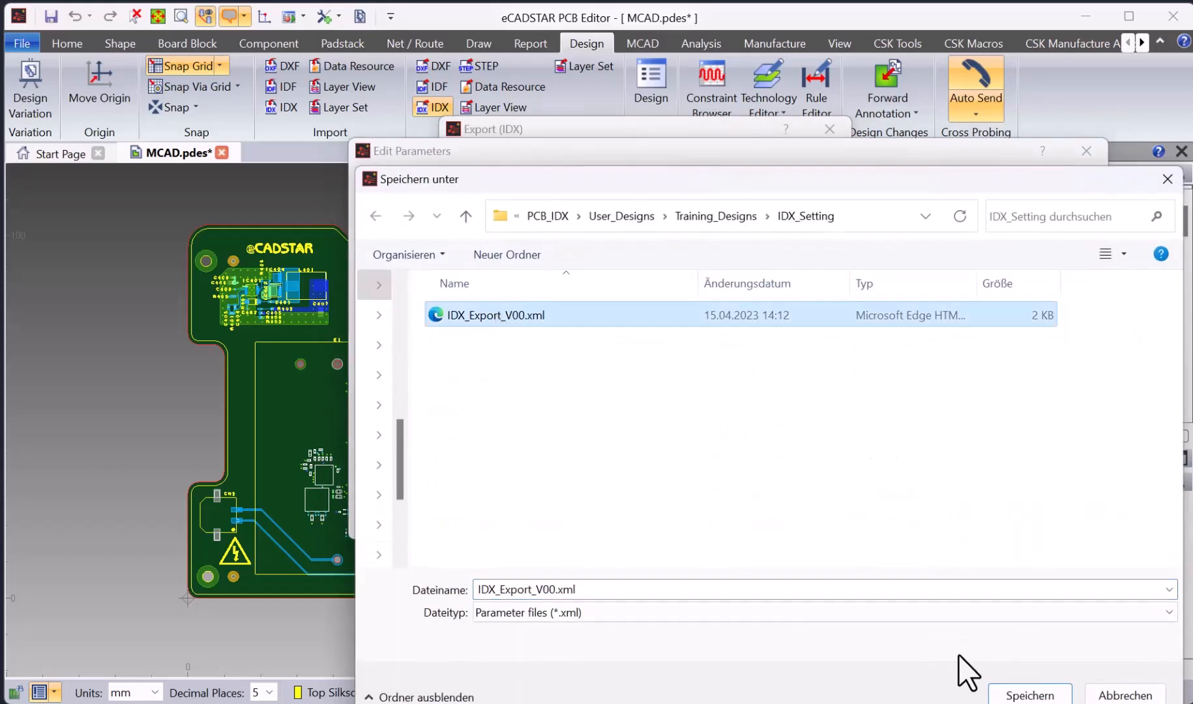
{"action": "left_click", "coordinate": [1030, 695]}
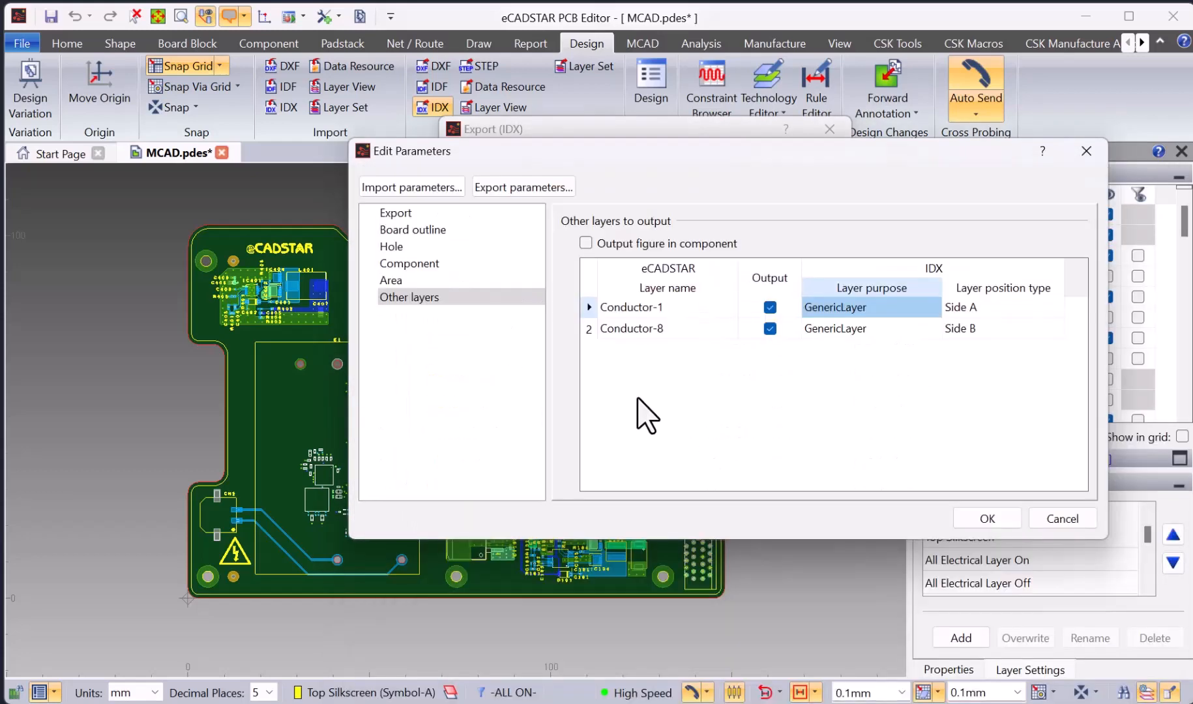
Accept the parameters and execute the baseline IDX export, closing the completion report.
{"action": "left_click", "coordinate": [997, 520]}
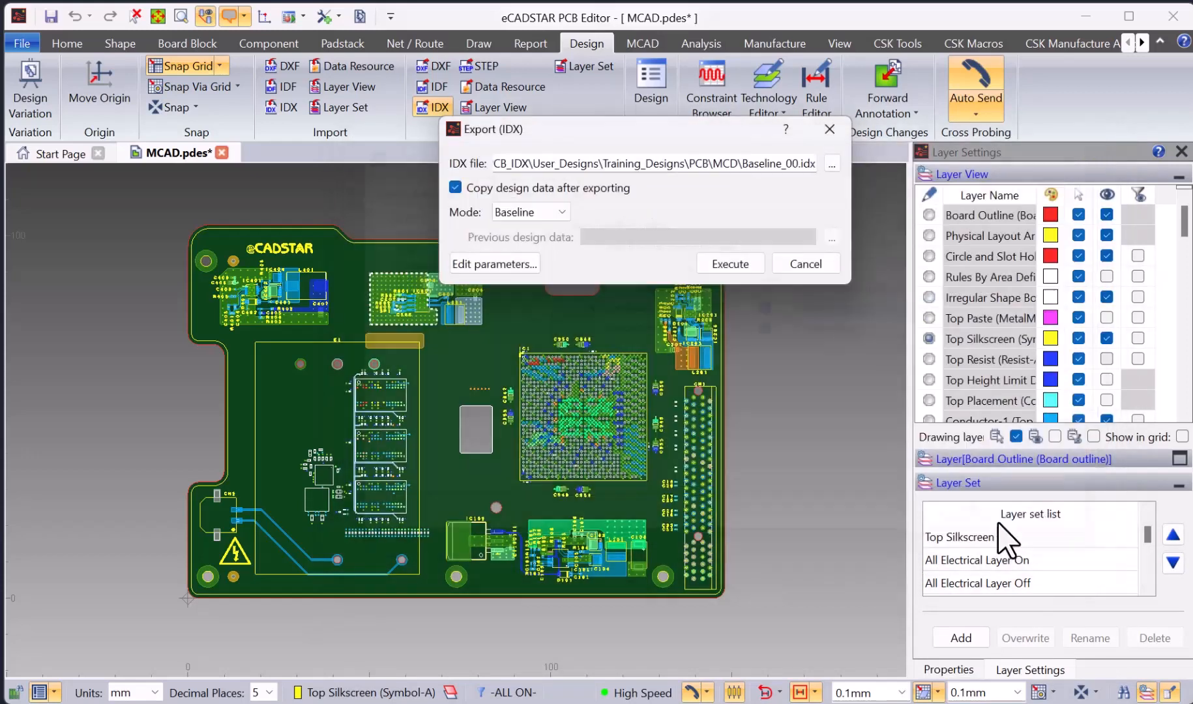
{"action": "left_click", "coordinate": [711, 264]}
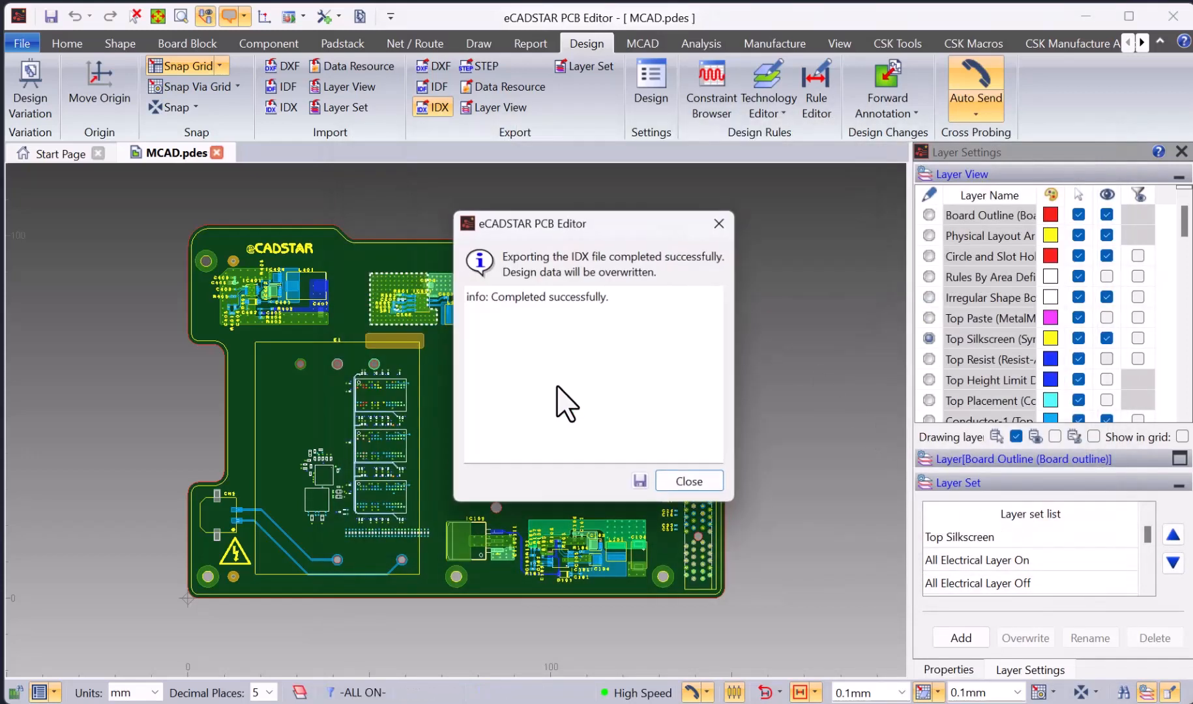
{"action": "left_click", "coordinate": [690, 482]}
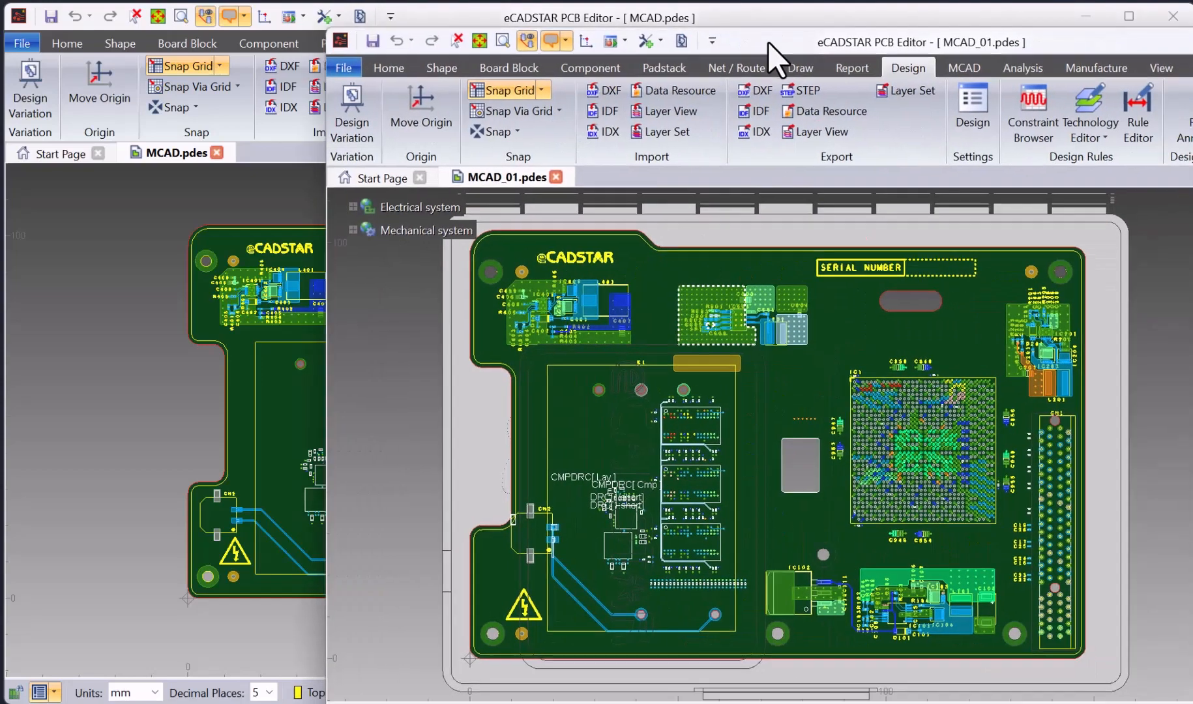
Switch to the MCAD_01.pdes design window and examine the board inside its housing in 3D.
{"action": "left_click_drag", "start_coordinate": [769, 43], "coordinate": [530, 15]}
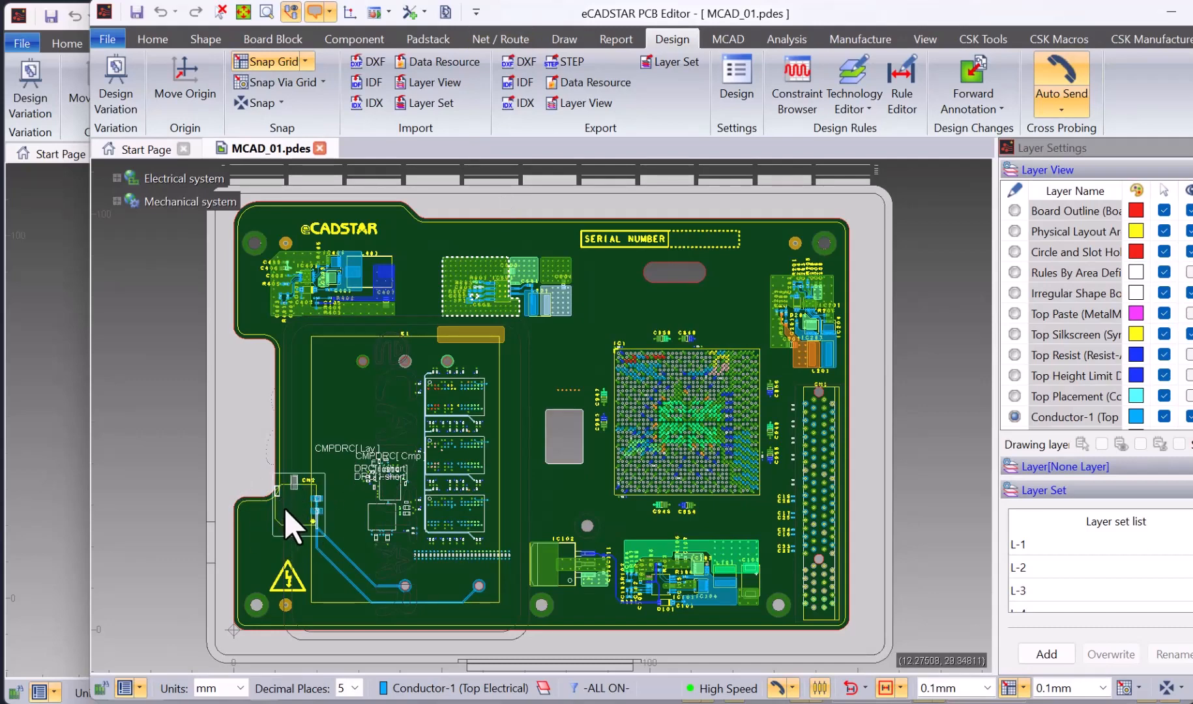
{"action": "mouse_move", "coordinate": [307, 508]}
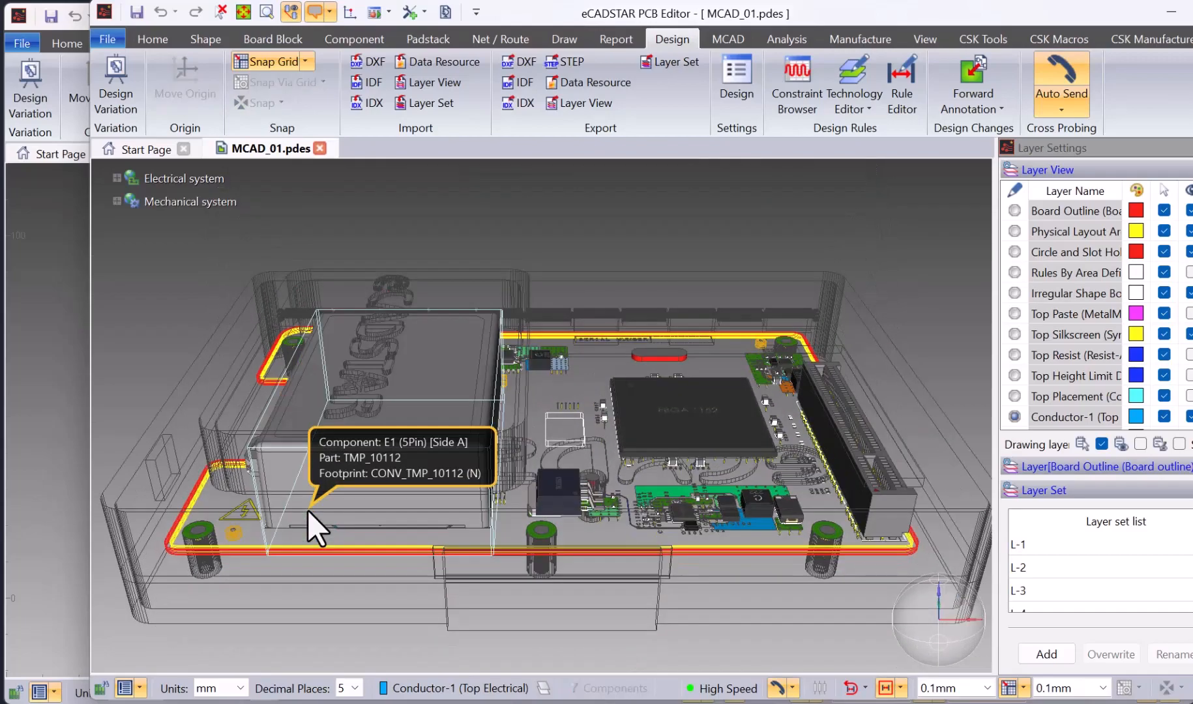
{"action": "middle_click_drag", "start_coordinate": [307, 511], "coordinate": [714, 528]}
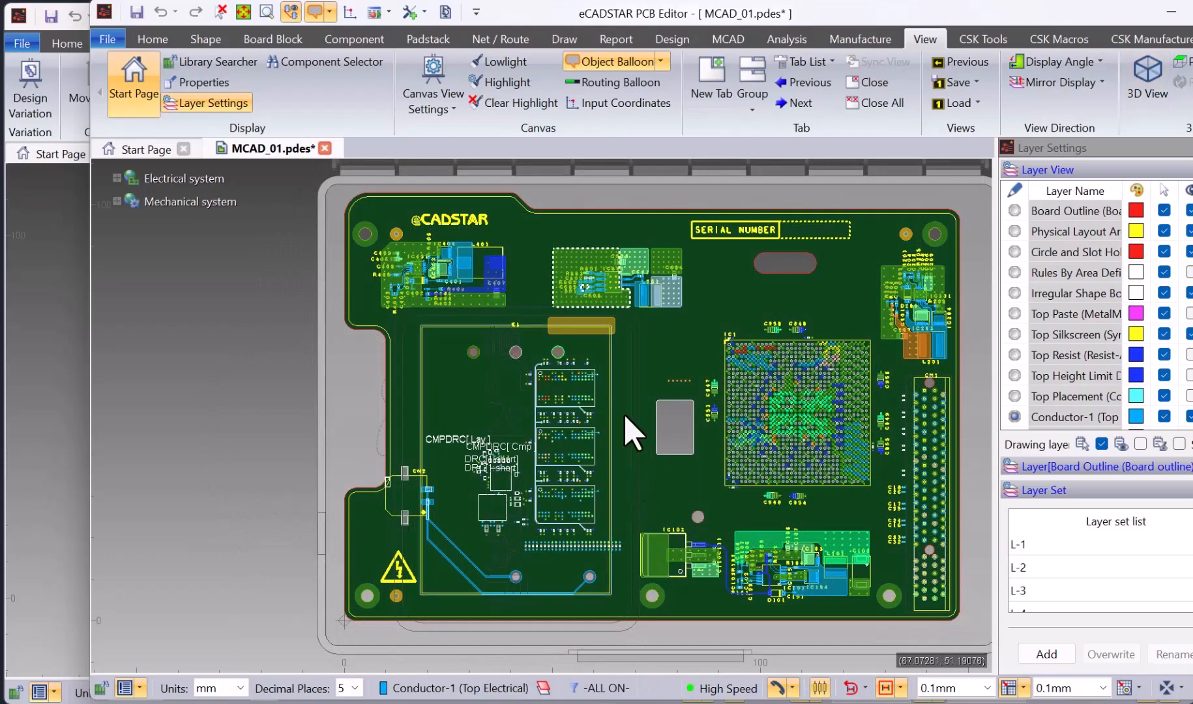
Start an IDX import into MCAD_01.pdes and select Baseline_00.idx from the IDX_Daten folder as the source file.
{"action": "left_click", "coordinate": [672, 38]}
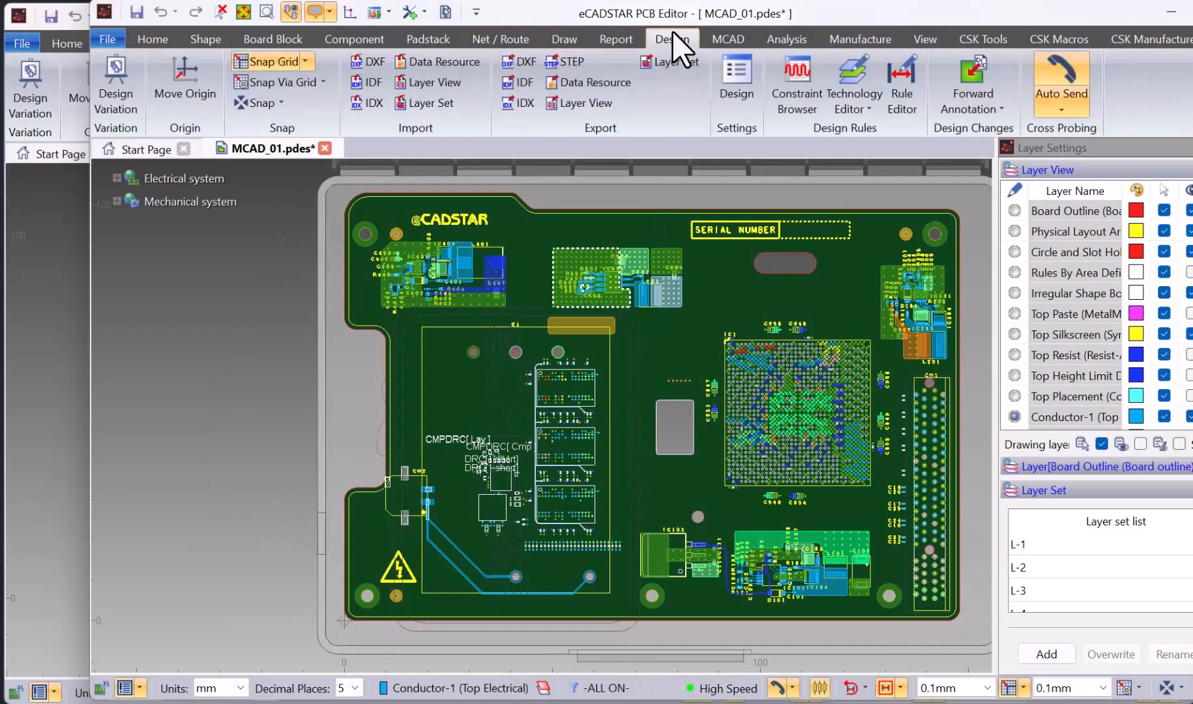
{"action": "left_click", "coordinate": [367, 103]}
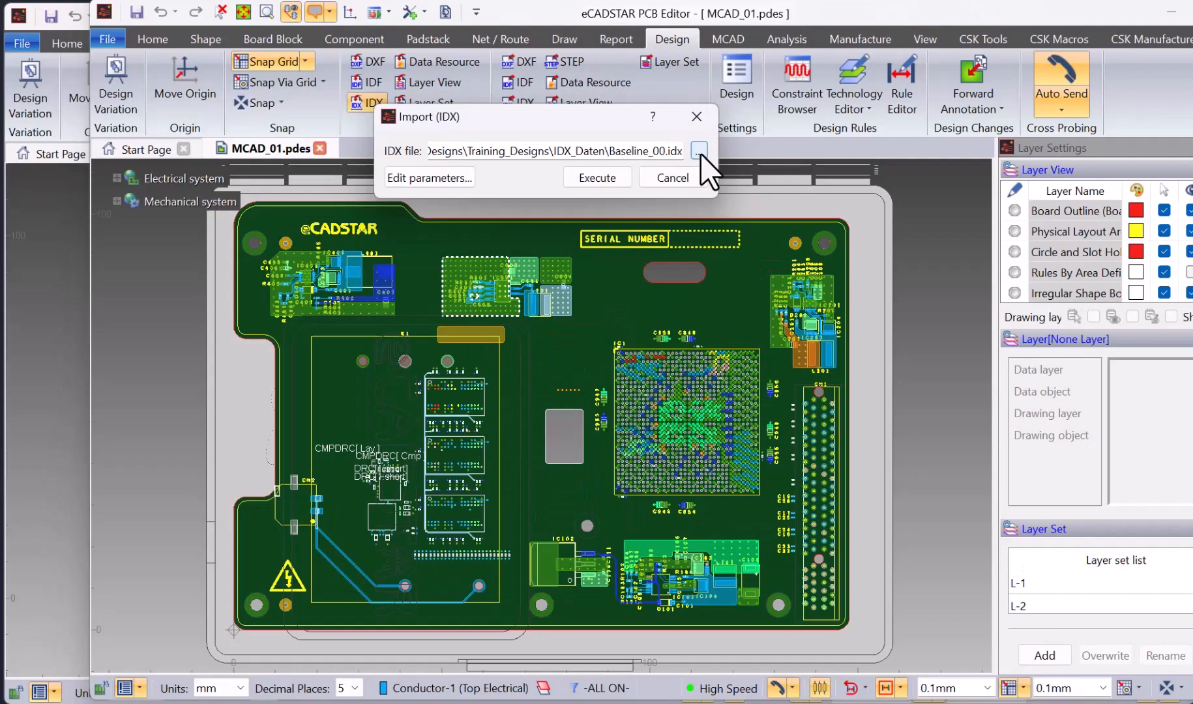
{"action": "left_click", "coordinate": [699, 151]}
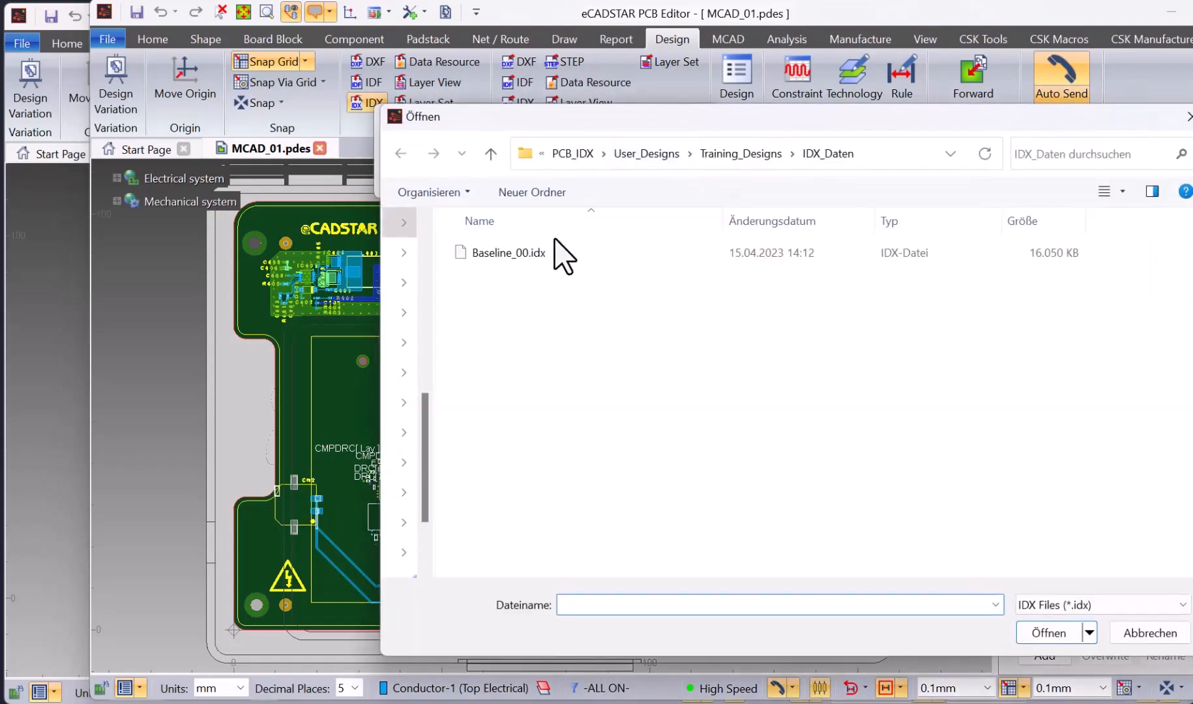
{"action": "left_click", "coordinate": [454, 254]}
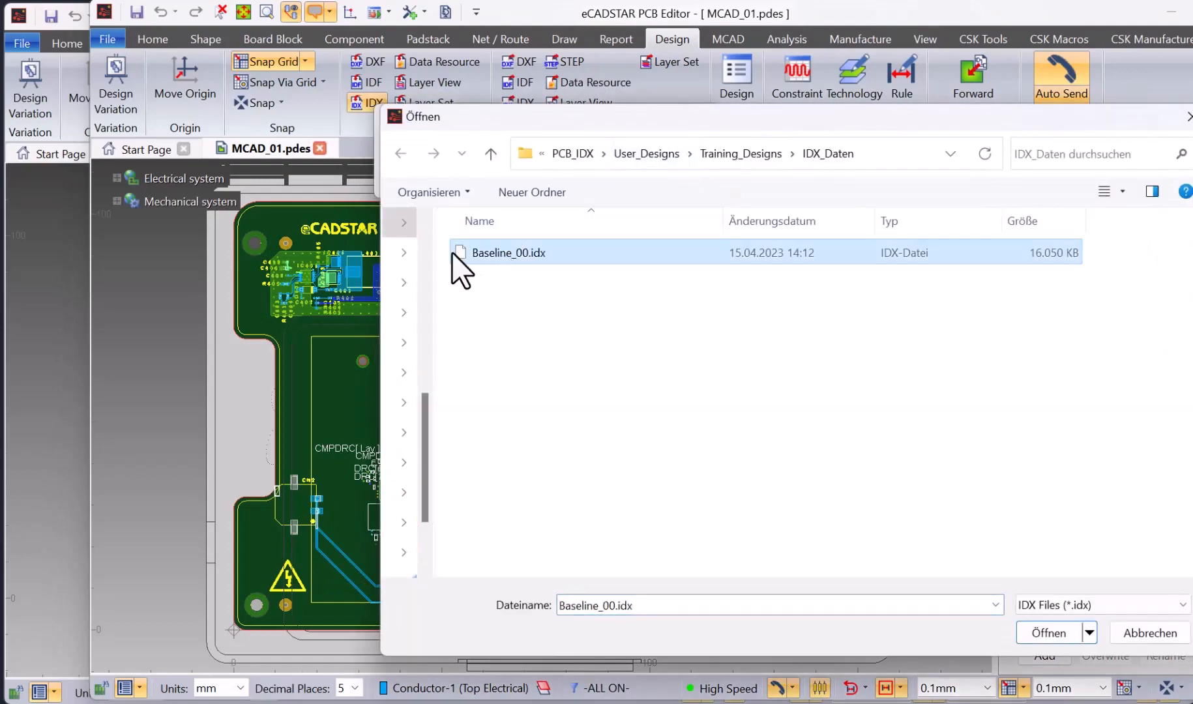
{"action": "double_click", "coordinate": [501, 258]}
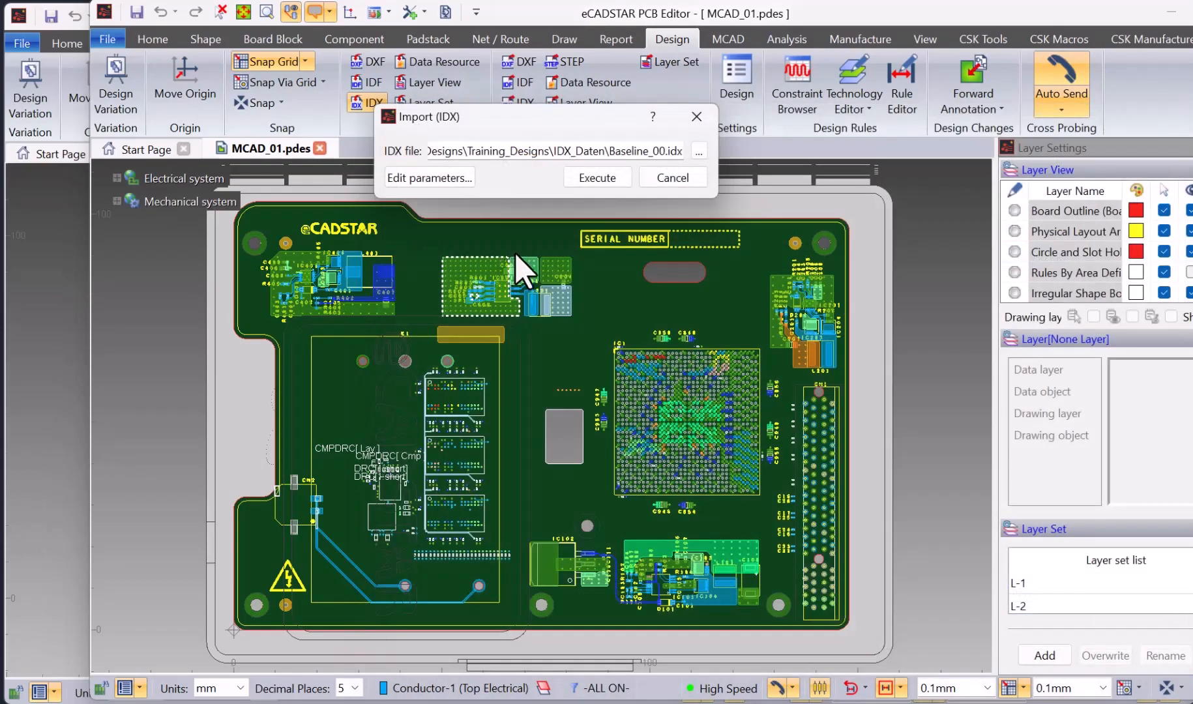
Review the IDX import parameters for baseline import, board outline, hole and component without changing them.
{"action": "left_click", "coordinate": [441, 177]}
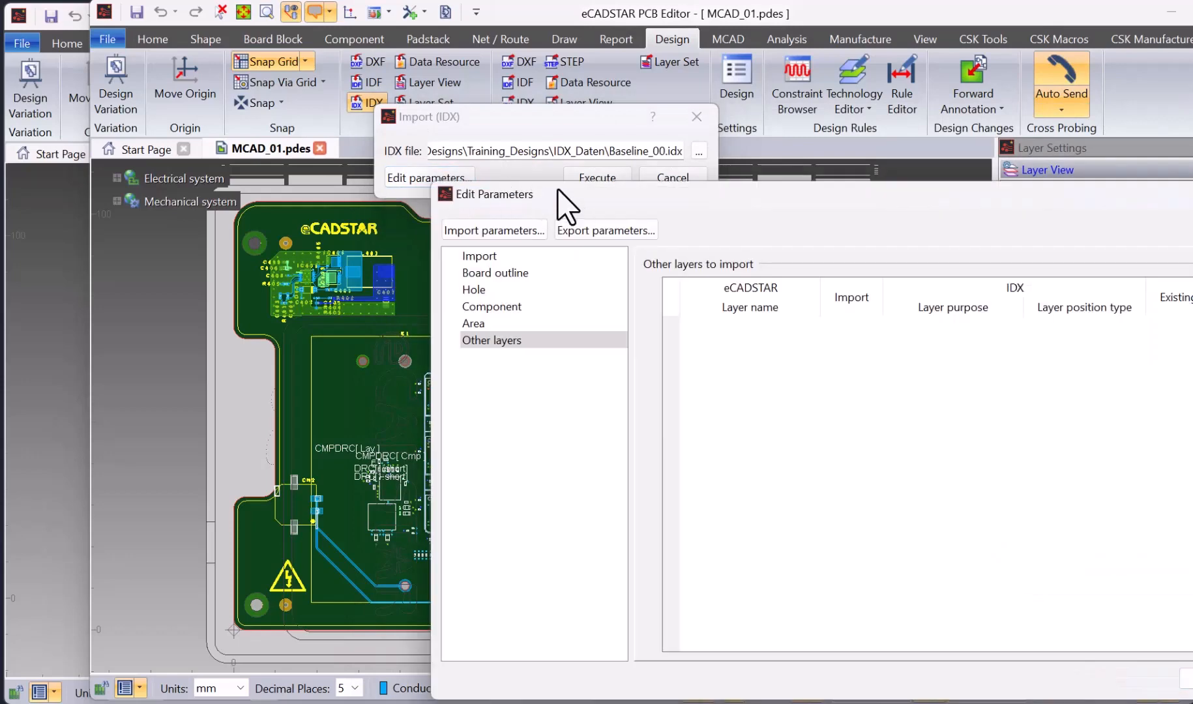
{"action": "left_click", "coordinate": [406, 208]}
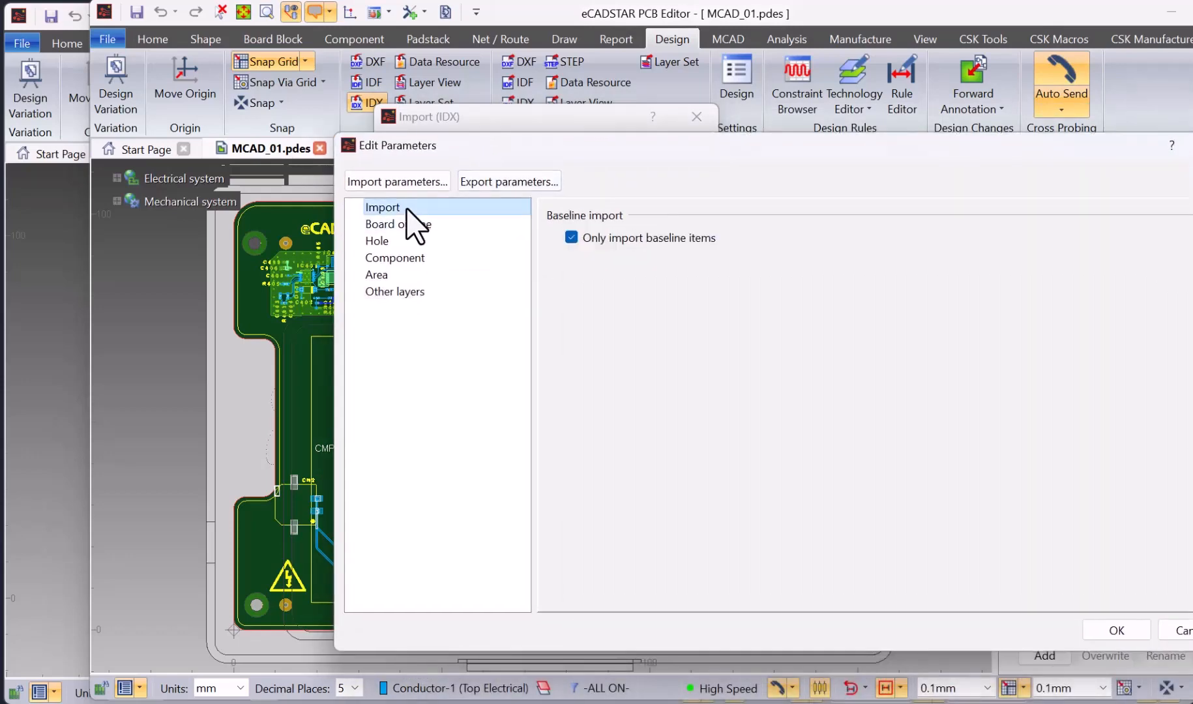
{"action": "left_click", "coordinate": [451, 229]}
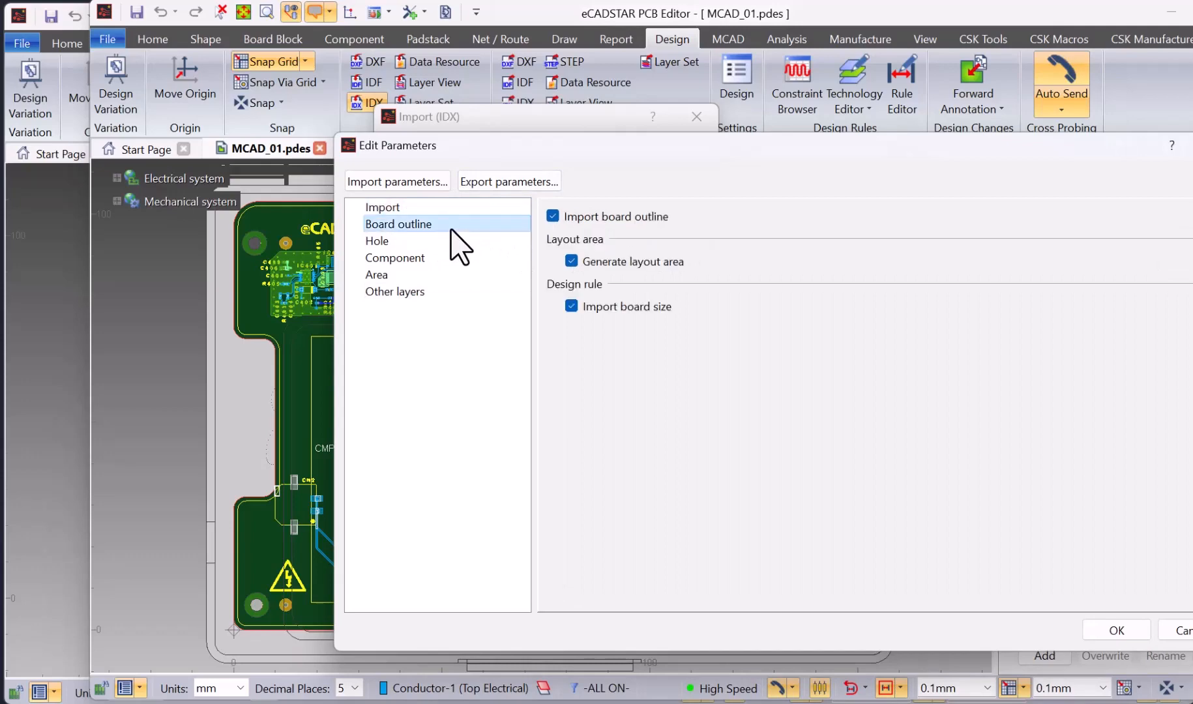
{"action": "left_click", "coordinate": [447, 243]}
{"action": "left_click", "coordinate": [446, 259]}
{"action": "key", "text": "Escape"}
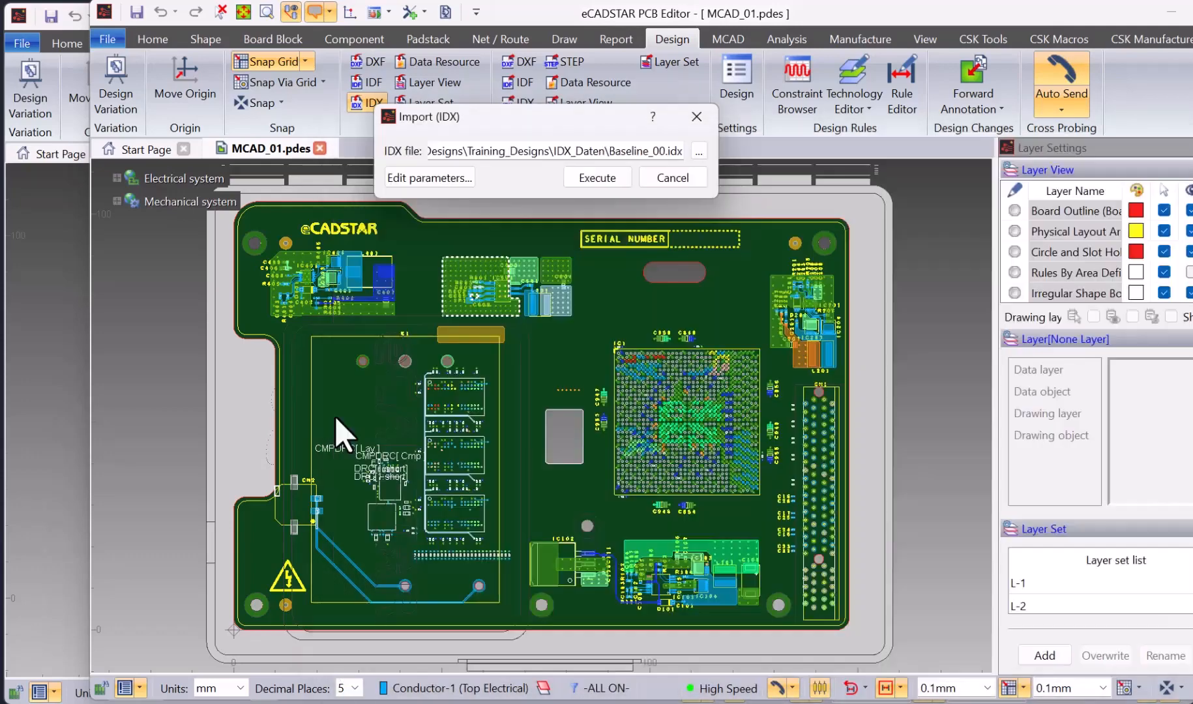
Execute the IDX import of Baseline_00.idx and close the import report.
{"action": "left_click", "coordinate": [586, 178]}
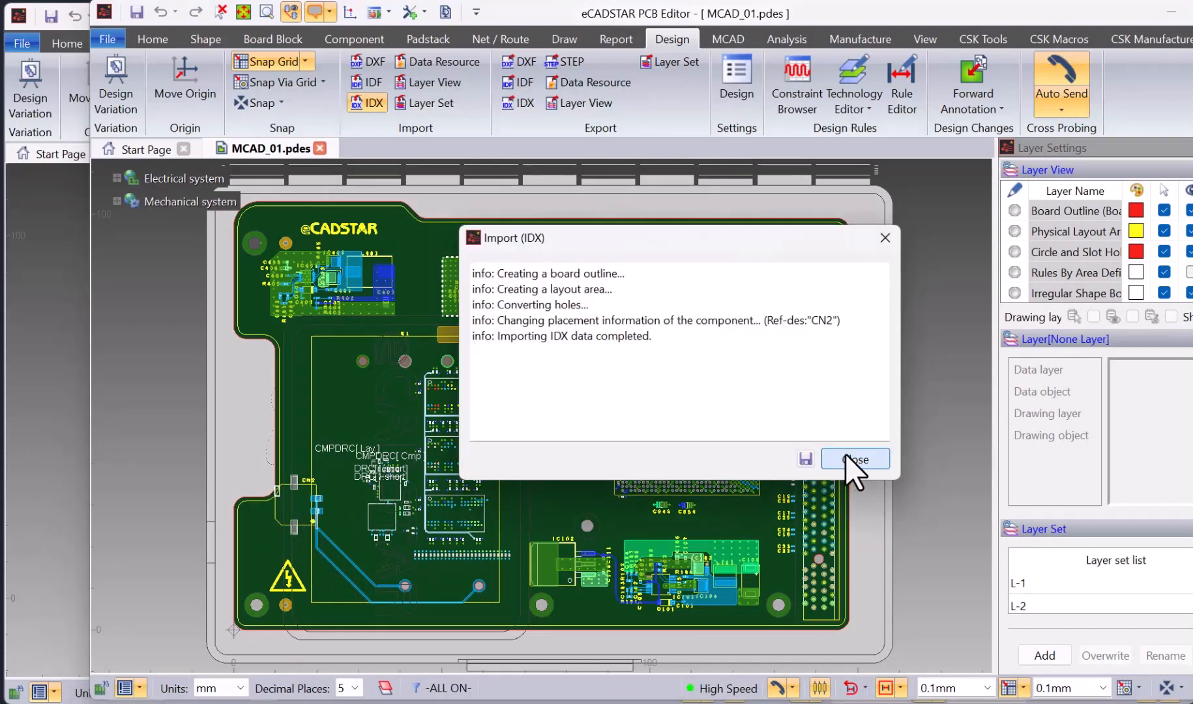
{"action": "left_click", "coordinate": [854, 458]}
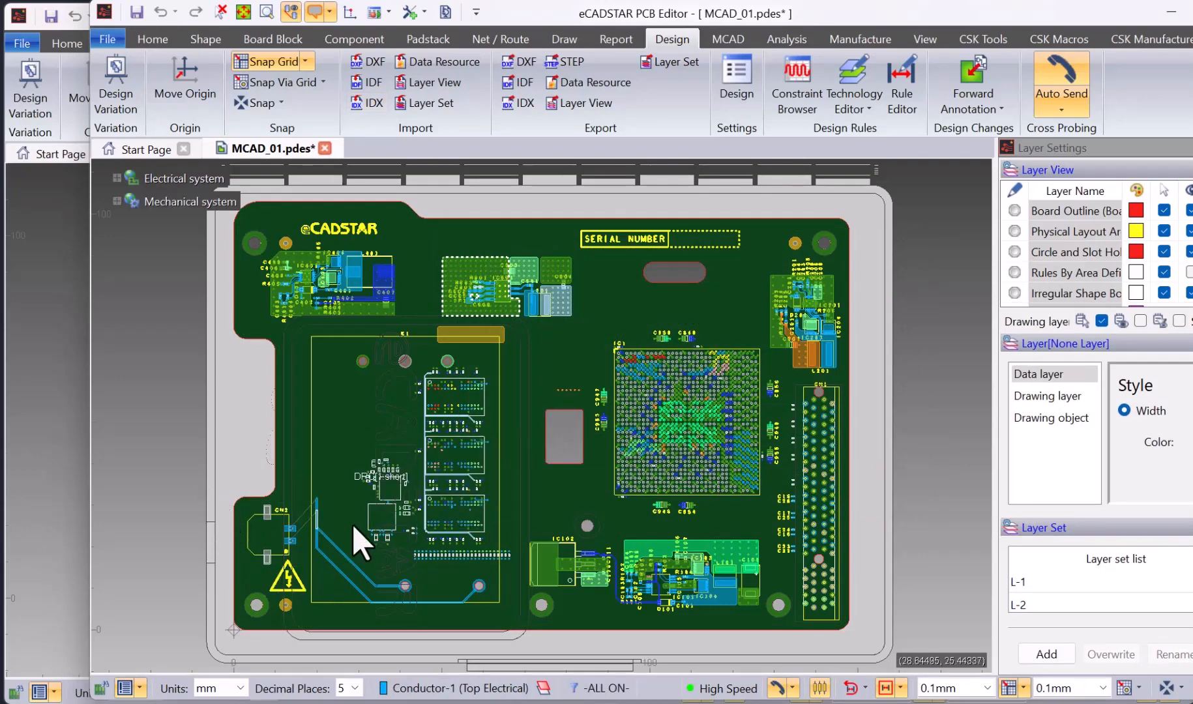
Examine the placement of connector CN2 near the board edge in close-up, in both 2D and 3D.
{"action": "right_click_drag", "start_coordinate": [179, 494], "coordinate": [377, 575]}
{"action": "middle_click_drag", "start_coordinate": [518, 568], "coordinate": [588, 553]}
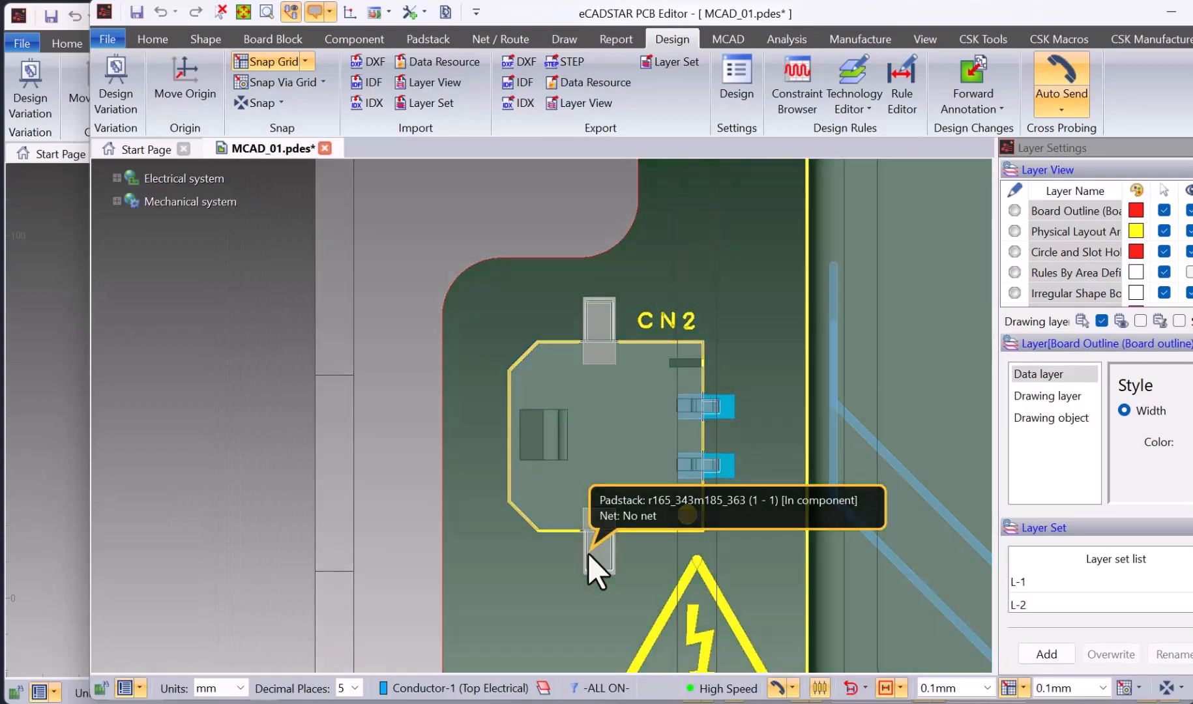
{"action": "key", "text": "3"}
{"action": "middle_click_drag", "start_coordinate": [588, 553], "coordinate": [759, 288]}
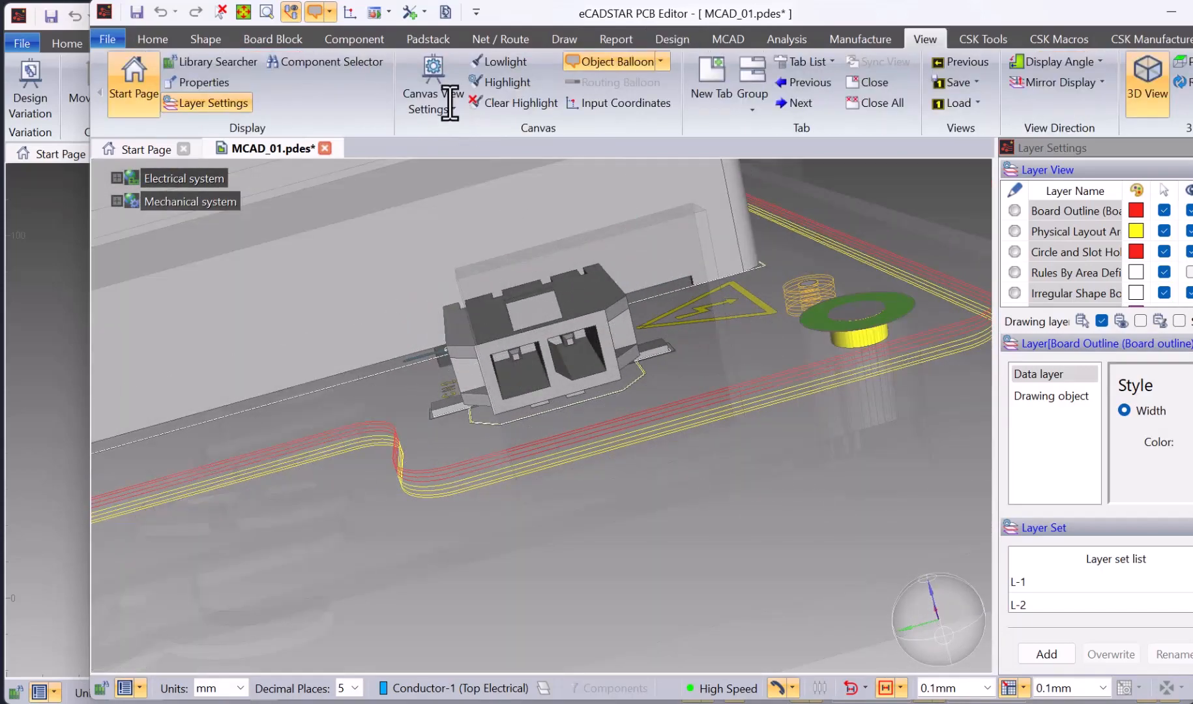
Adjust the transparency of the mechanical data to make the housing see-through and inspect CN2 in its opening in 3D.
{"action": "left_click", "coordinate": [448, 104]}
{"action": "left_click", "coordinate": [455, 132]}
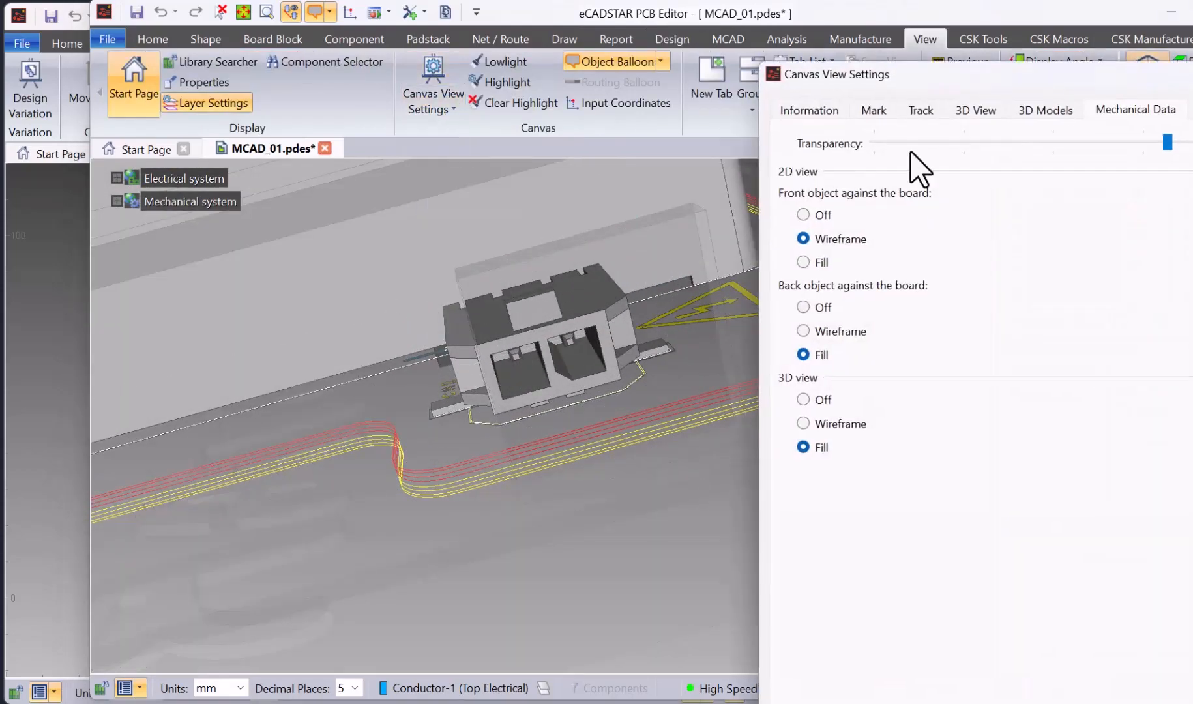
{"action": "left_click_drag", "start_coordinate": [1167, 140], "coordinate": [1014, 159]}
{"action": "mouse_move", "coordinate": [529, 327]}
{"action": "middle_mouse_down"}
{"action": "mouse_move", "coordinate": [453, 328]}
{"action": "mouse_move", "coordinate": [525, 344]}
{"action": "mouse_move", "coordinate": [533, 304]}
{"action": "mouse_move", "coordinate": [541, 310]}
{"action": "middle_mouse_up"}
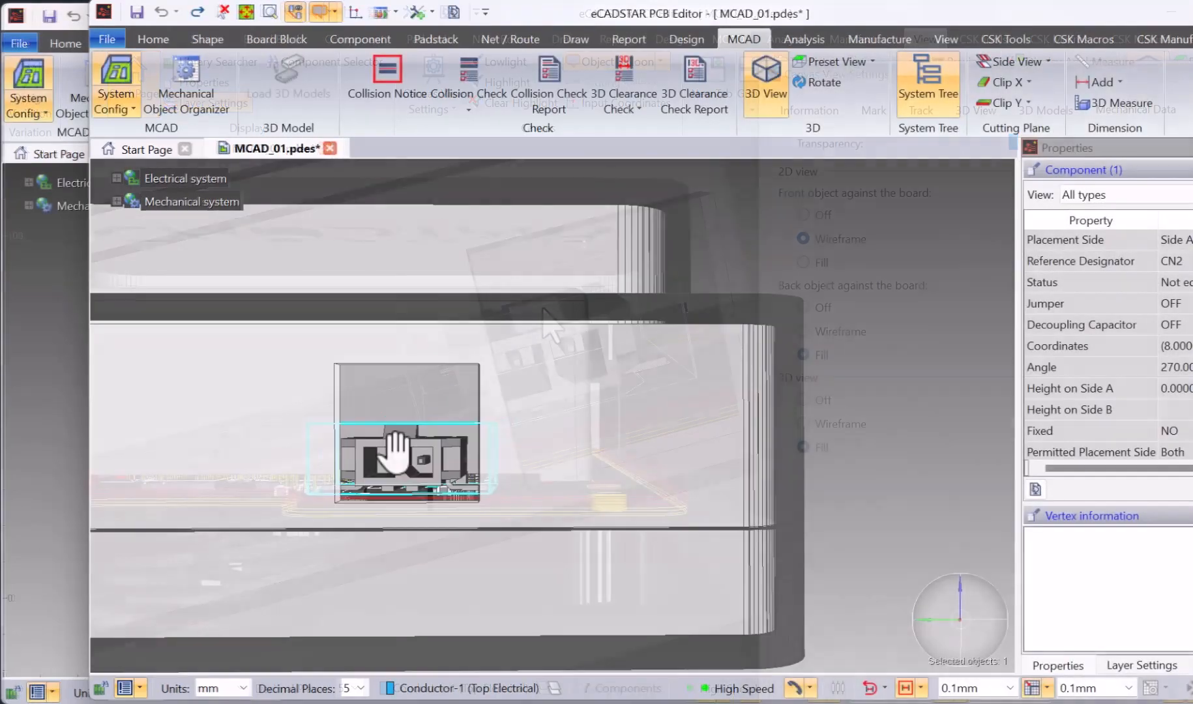
{"action": "scroll", "coordinate": [421, 478], "scroll_direction": "up", "scroll_amount": 4}
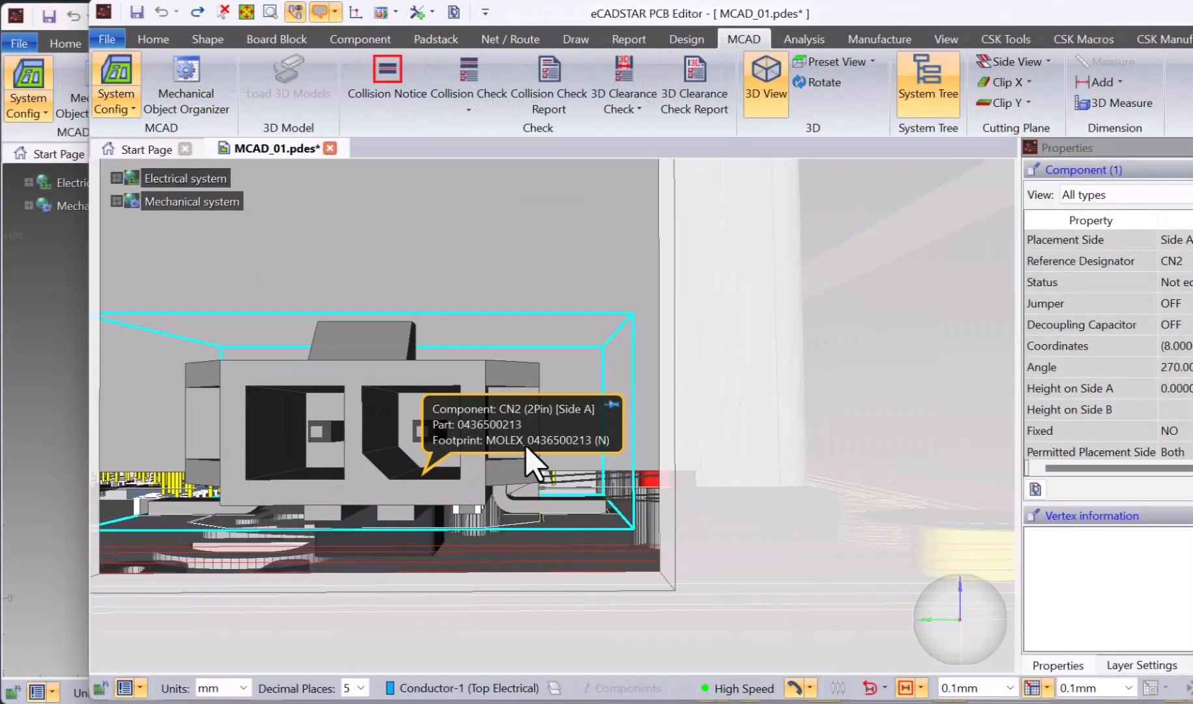
{"action": "middle_click_drag", "start_coordinate": [507, 450], "coordinate": [397, 431]}
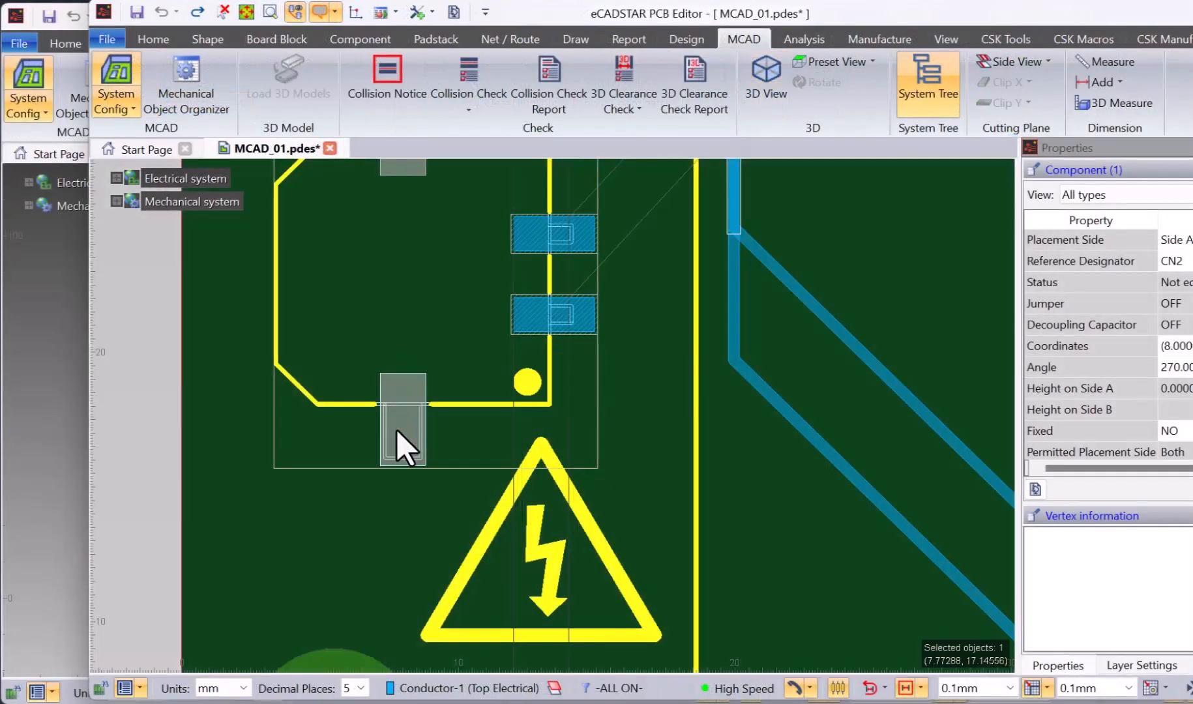
Move connector CN2 in small grid steps to X 7.8, Y 21.0 mm and finish the move.
{"action": "scroll", "coordinate": [398, 433], "scroll_direction": "down", "scroll_amount": 4}
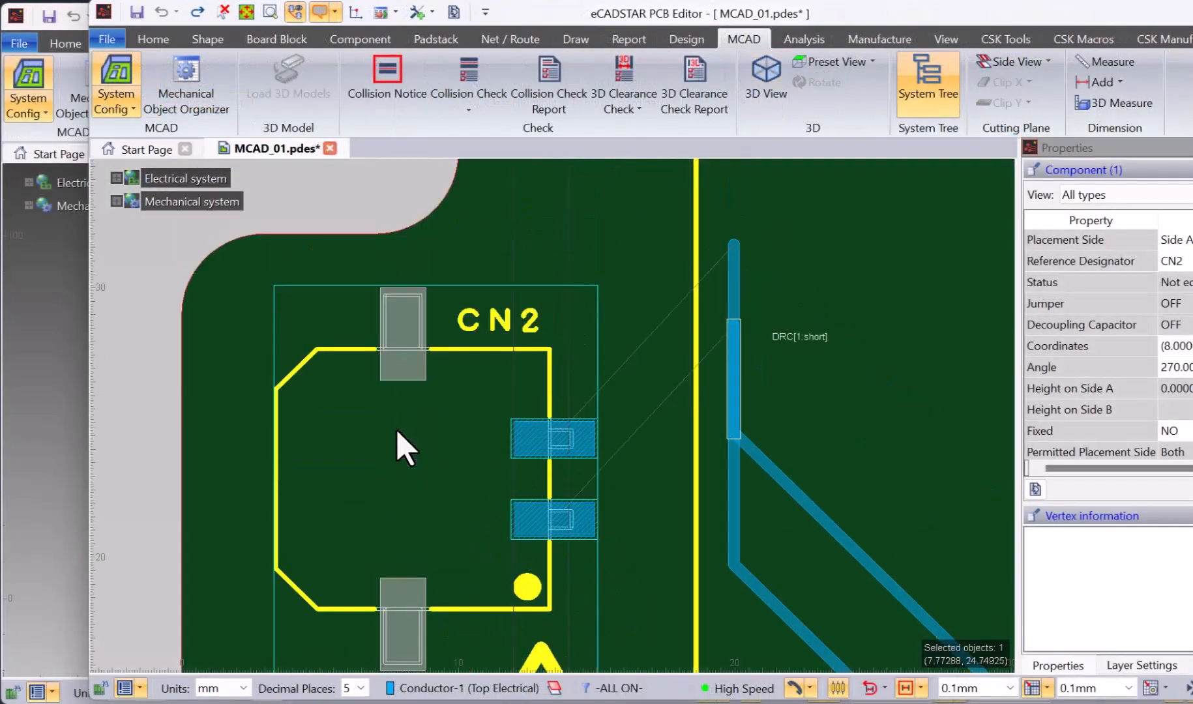
{"action": "left_click", "coordinate": [341, 416]}
{"action": "key", "text": "shift+Left"}
{"action": "key", "text": "shift+Left"}
{"action": "key", "text": "shift+Left"}
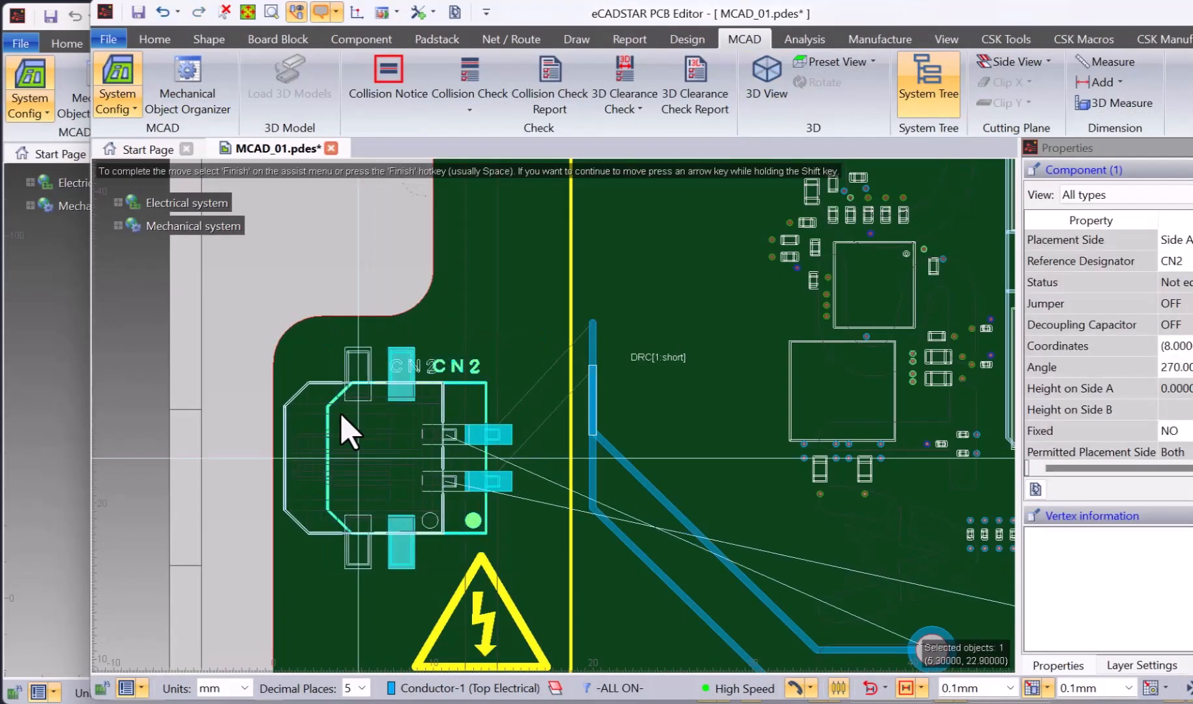
{"action": "key", "text": "shift+Right"}
{"action": "key", "text": "shift+Right"}
{"action": "key", "text": "shift+Down"}
{"action": "key", "text": "shift+Down"}
{"action": "key", "text": "shift+Down"}
{"action": "key", "text": "shift+Down"}
{"action": "key", "text": "shift+Down"}
{"action": "key", "text": "shift+Down"}
{"action": "key", "text": "shift+Down"}
{"action": "key", "text": "shift+Down"}
{"action": "key", "text": "shift+Down"}
{"action": "key", "text": "shift+Down"}
{"action": "key", "text": "shift+Down"}
{"action": "key", "text": "shift+Down"}
{"action": "key", "text": "shift+Down"}
{"action": "key", "text": "shift+Down"}
{"action": "key", "text": "shift+Down"}
{"action": "key", "text": "shift+Down"}
{"action": "key", "text": "shift+Down"}
{"action": "key", "text": "shift+Down"}
{"action": "key", "text": "shift+Down"}
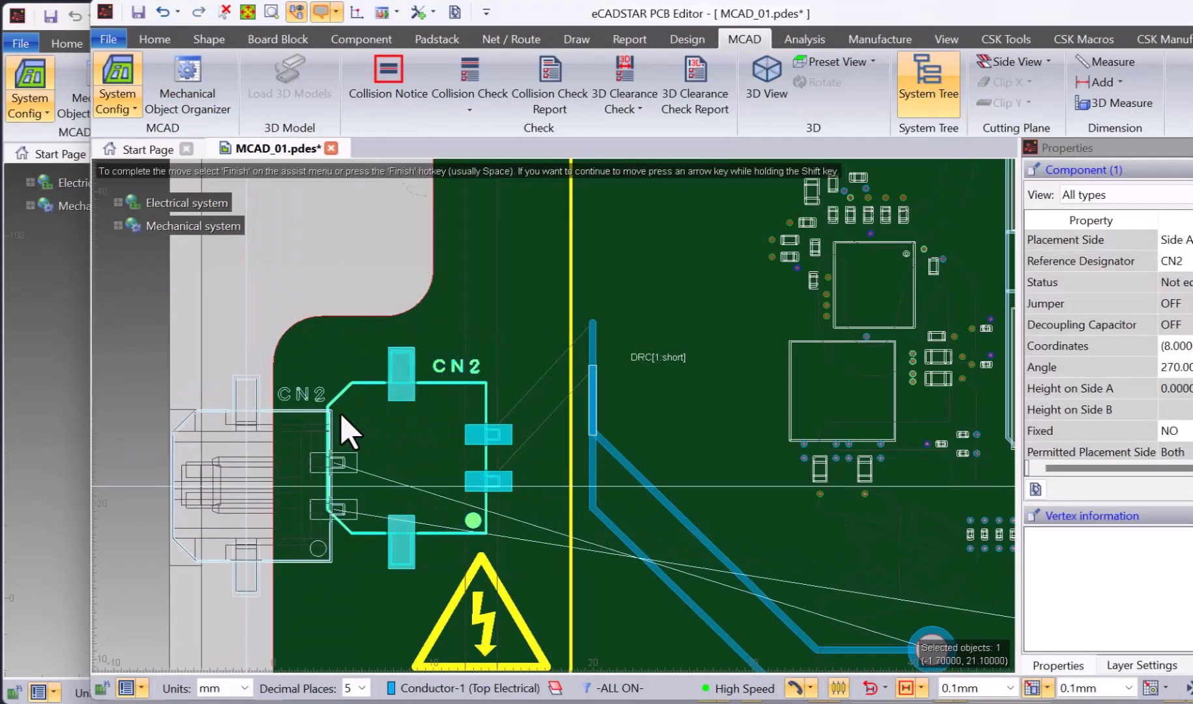
{"action": "key", "text": "shift+Left"}
{"action": "key", "text": "shift+Left"}
{"action": "key", "text": "shift+Left"}
{"action": "key", "text": "shift+Left"}
{"action": "key", "text": "shift+Left"}
{"action": "key", "text": "shift+Left"}
{"action": "key", "text": "shift+Right"}
{"action": "key", "text": "shift+Right"}
{"action": "key", "text": "shift+Right"}
{"action": "key", "text": "shift+Right"}
{"action": "key", "text": "shift+Right"}
{"action": "key", "text": "shift+Right"}
{"action": "key", "text": "shift+Right"}
{"action": "key", "text": "shift+Right"}
{"action": "key", "text": "shift+Right"}
{"action": "key", "text": "shift+Right"}
{"action": "key", "text": "shift+Right"}
{"action": "key", "text": "shift+Right"}
{"action": "key", "text": "shift+Right"}
{"action": "key", "text": "shift+Right"}
{"action": "key", "text": "shift+Right"}
{"action": "key", "text": "shift+Right"}
{"action": "key", "text": "shift+Right"}
{"action": "key", "text": "shift+Right"}
{"action": "key", "text": "shift+Right"}
{"action": "key", "text": "shift+Right"}
{"action": "key", "text": "shift+Right"}
{"action": "key", "text": "shift+Right"}
{"action": "key", "text": "shift+Right"}
{"action": "key", "text": "shift+Right"}
{"action": "key", "text": "shift+Right"}
{"action": "key", "text": "shift+Right"}
{"action": "key", "text": "shift+Right"}
{"action": "key", "text": "shift+Right"}
{"action": "key", "text": "shift+Right"}
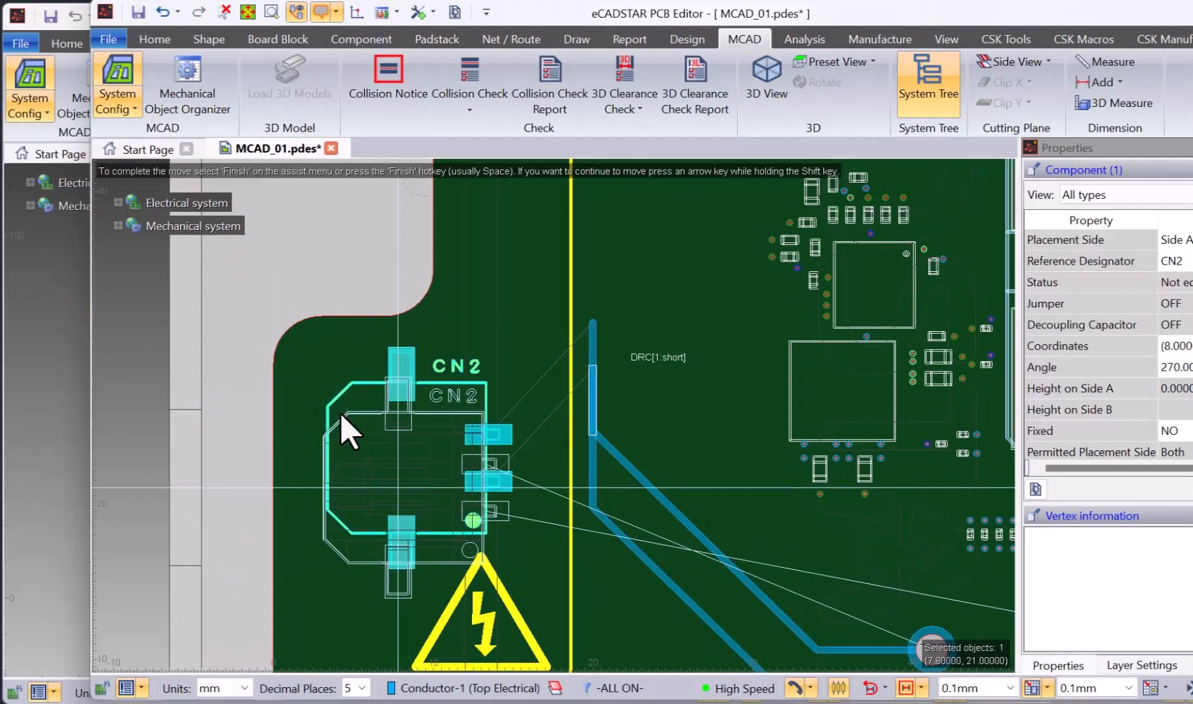
{"action": "key", "text": "space"}
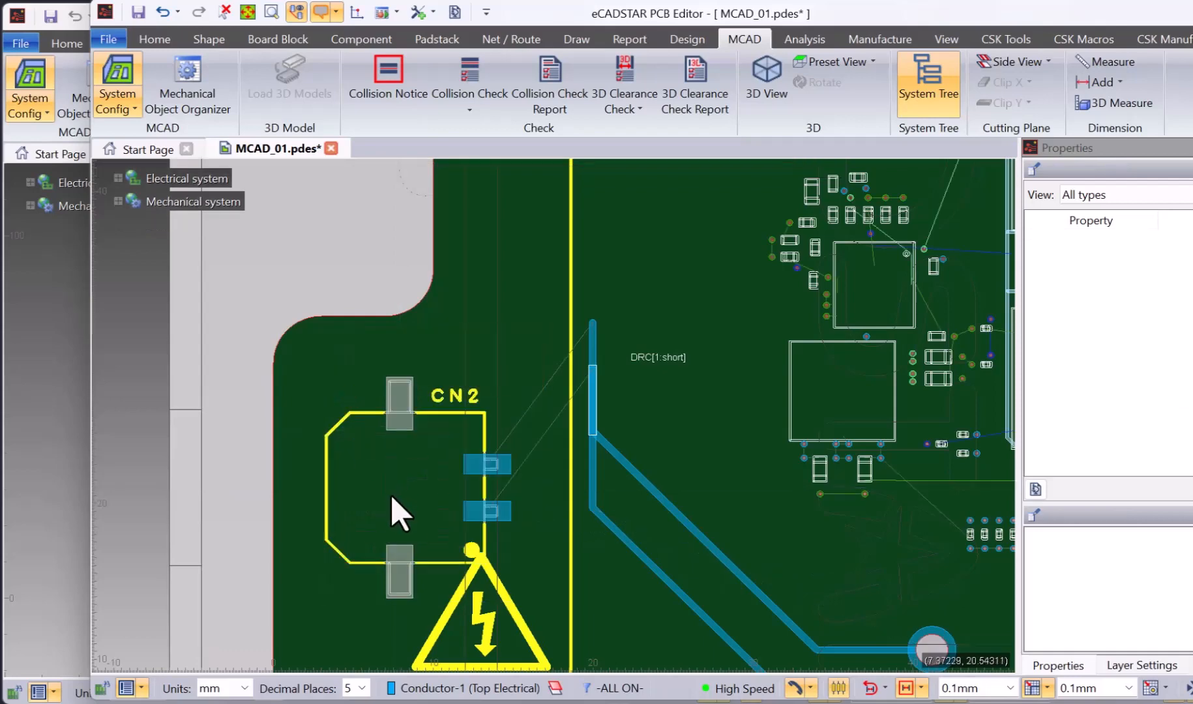
Move the high-voltage warning symbol beside CN2 to X 14 mm and check CN2's fit in the housing opening in 3D.
{"action": "scroll", "coordinate": [407, 499], "scroll_direction": "down", "scroll_amount": 1}
{"action": "key", "text": "m"}
{"action": "left_click", "coordinate": [493, 554]}
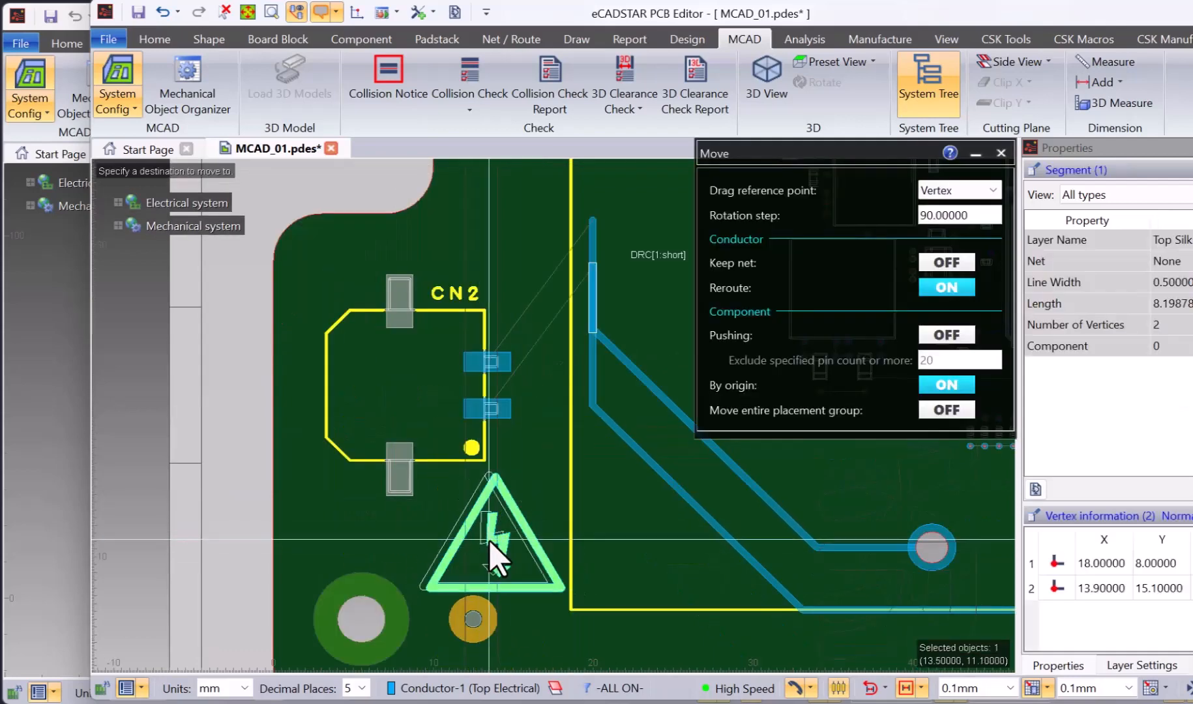
{"action": "key", "text": "Escape"}
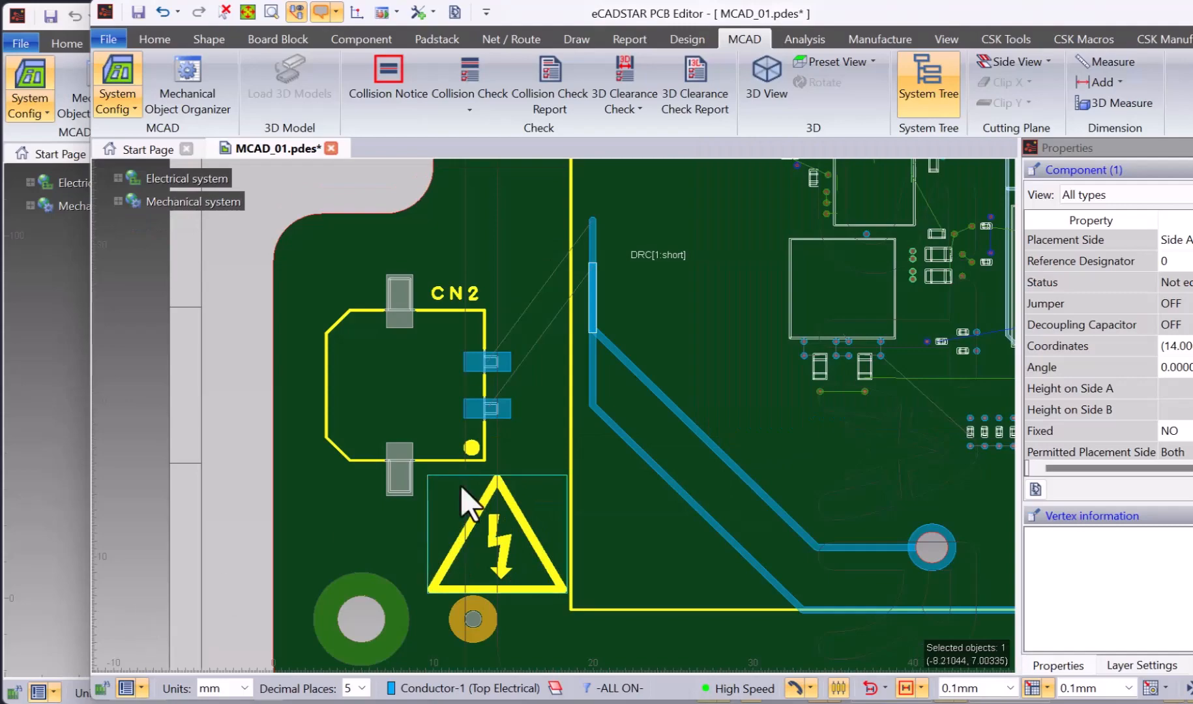
{"action": "key", "text": "3"}
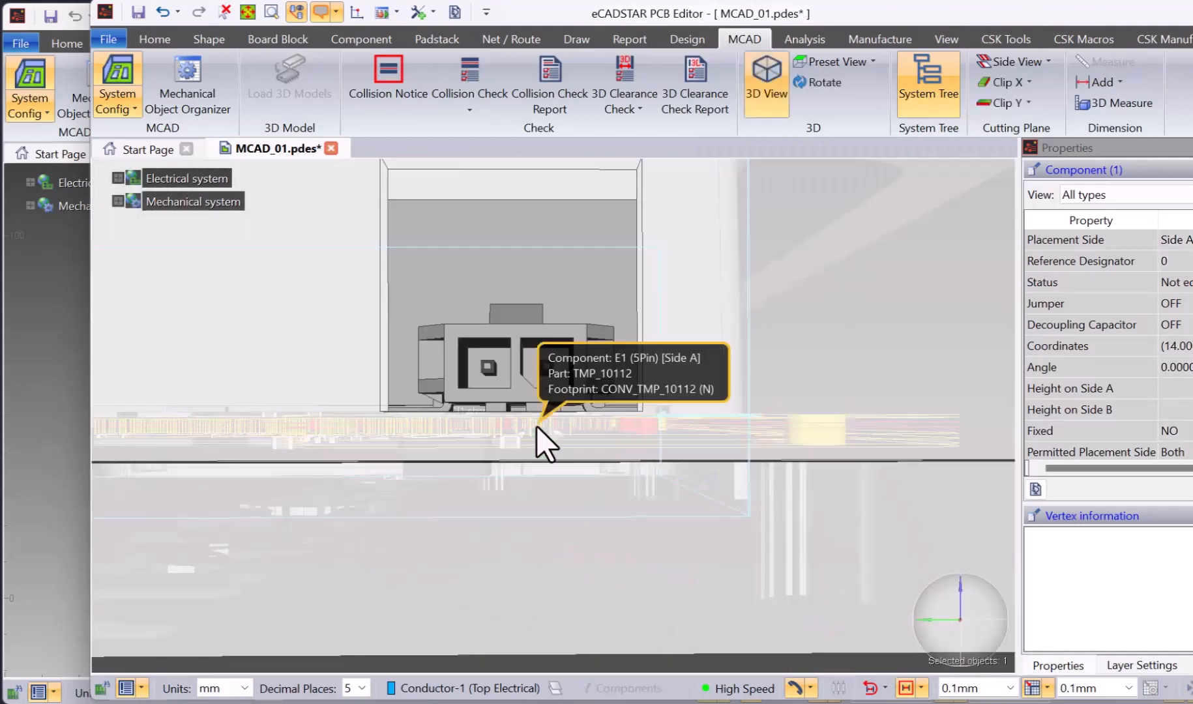
{"action": "scroll", "coordinate": [528, 431], "scroll_direction": "up", "scroll_amount": 3}
{"action": "scroll", "coordinate": [527, 431], "scroll_direction": "down", "scroll_amount": 3}
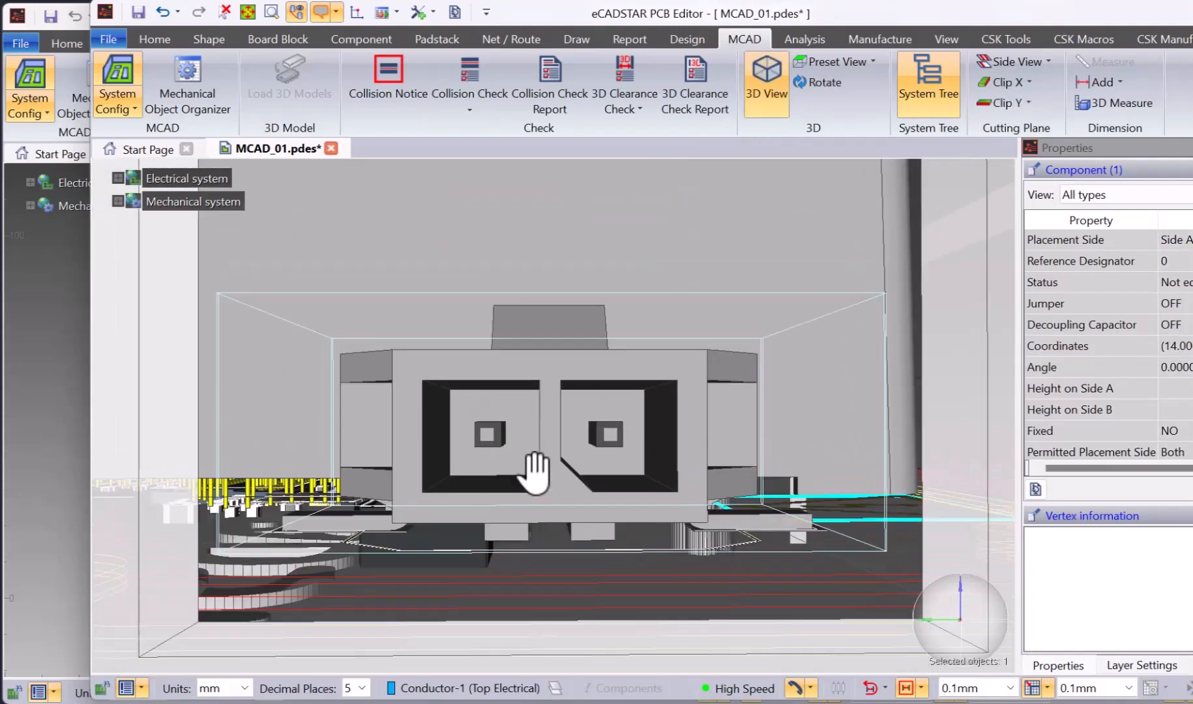
{"action": "key", "text": "3"}
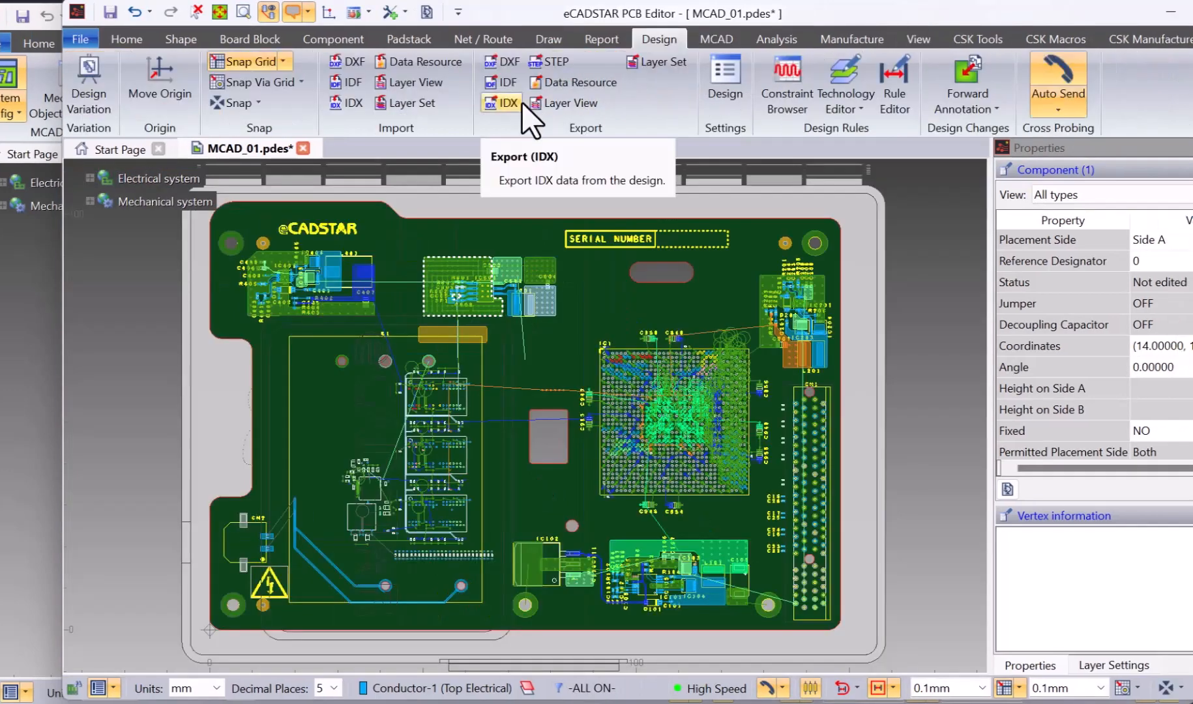
Export an incremental IDX file named MCAD_01.idx with MCAD.pdes as previous design data, and accept saving the database.
{"action": "left_click", "coordinate": [503, 103]}
{"action": "left_click", "coordinate": [649, 202]}
{"action": "left_click", "coordinate": [613, 235]}
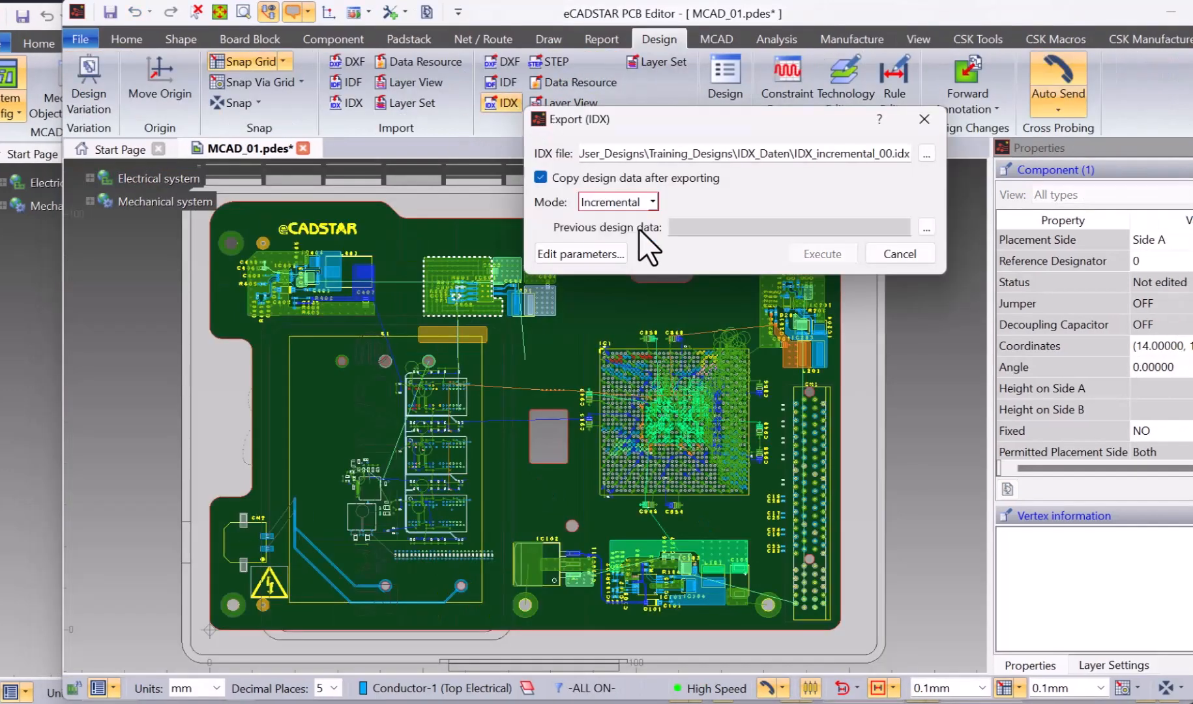
{"action": "left_click", "coordinate": [927, 227]}
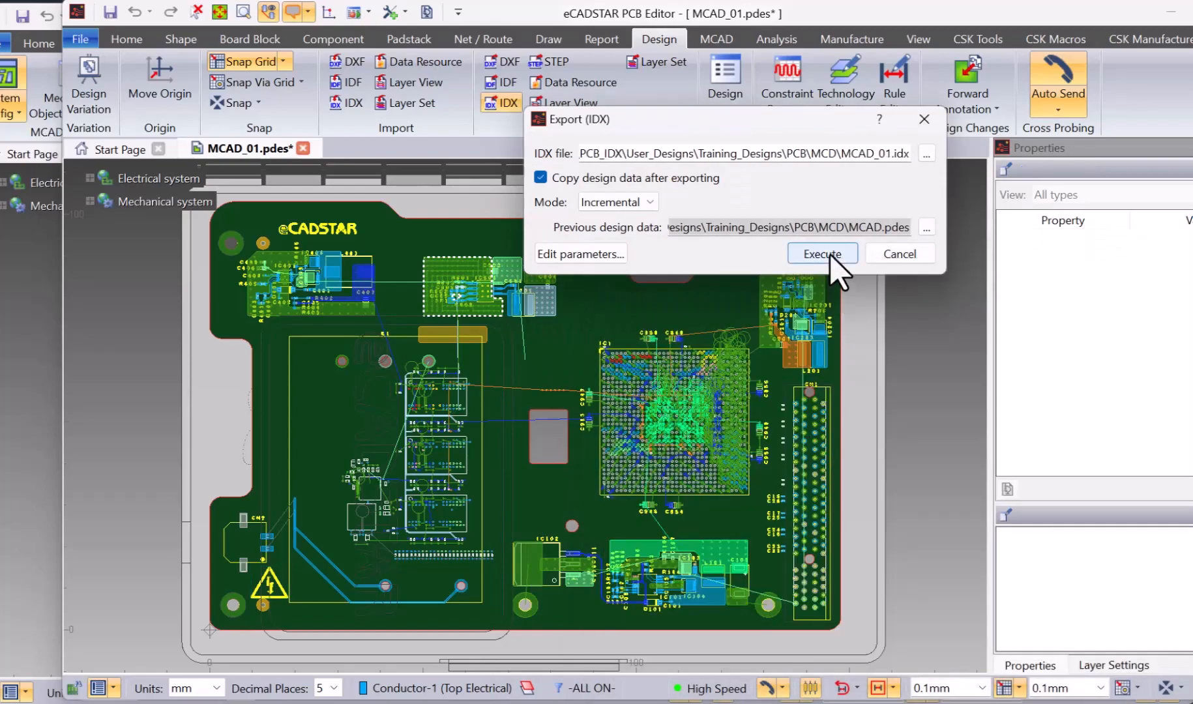
{"action": "left_click", "coordinate": [830, 255]}
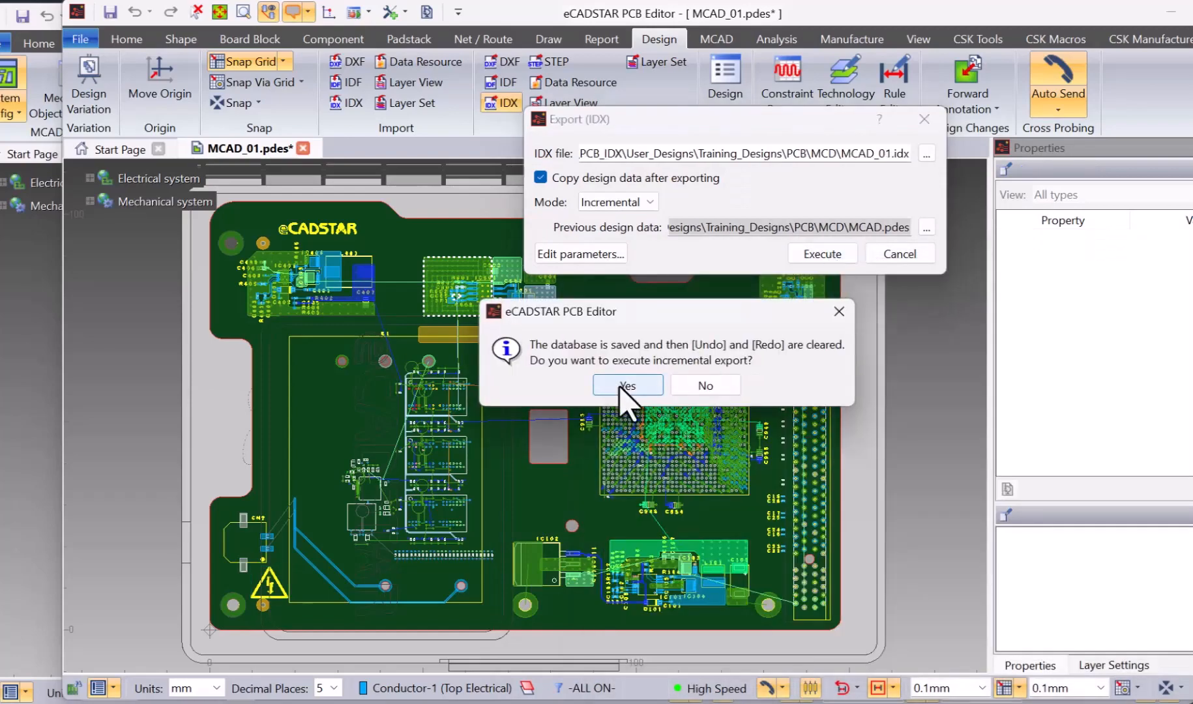
{"action": "left_click", "coordinate": [619, 386]}
{"action": "left_click", "coordinate": [743, 476]}
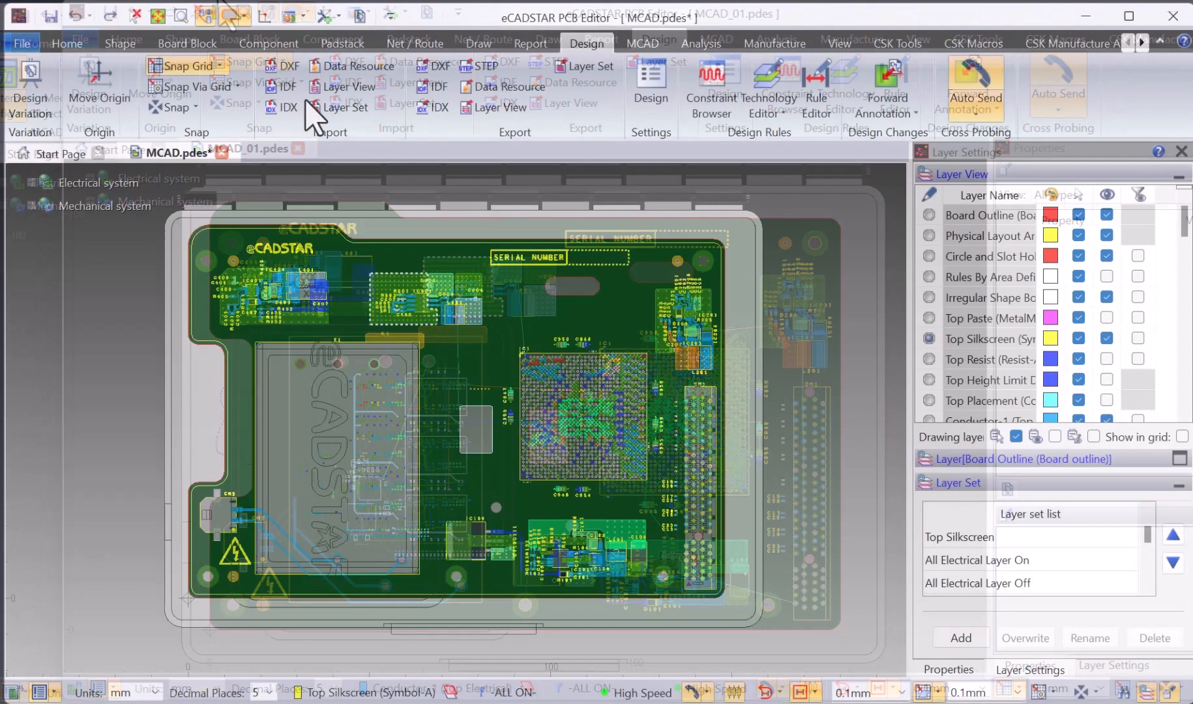
Switch to the MCAD.pdes design, start an IDX import and select MCAD_01.idx as the source file.
{"action": "left_click", "coordinate": [287, 108]}
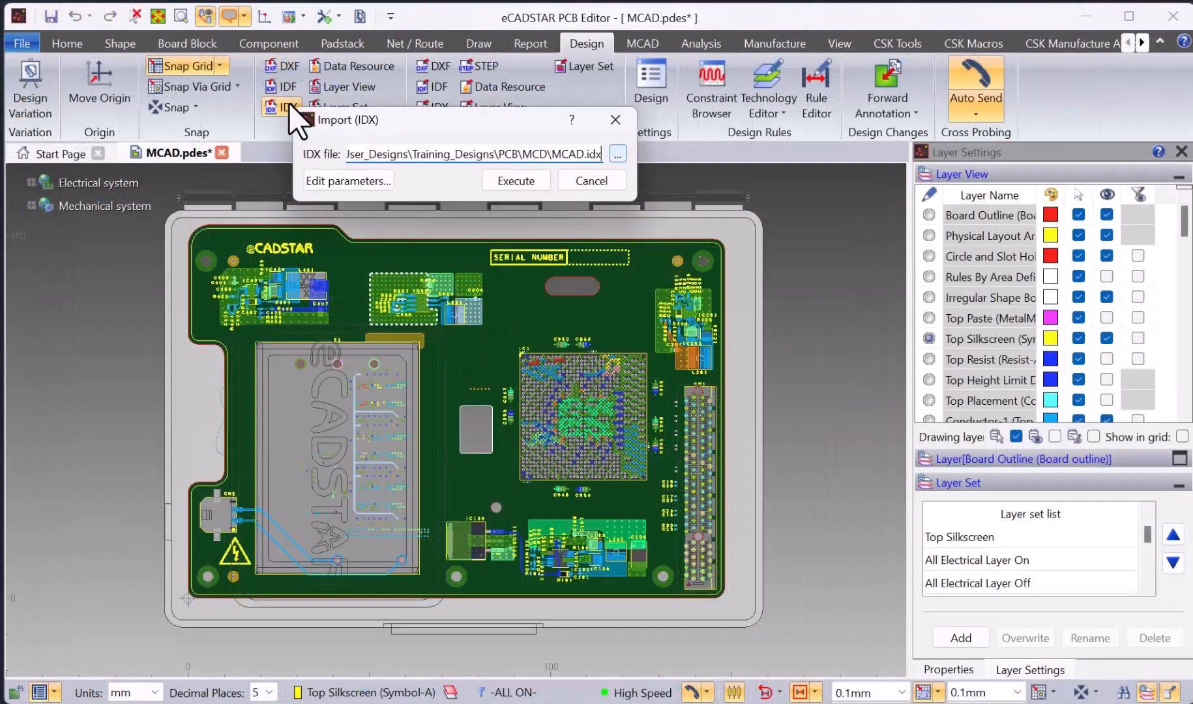
{"action": "left_click", "coordinate": [616, 154]}
{"action": "left_click", "coordinate": [672, 519]}
{"action": "left_click", "coordinate": [967, 635]}
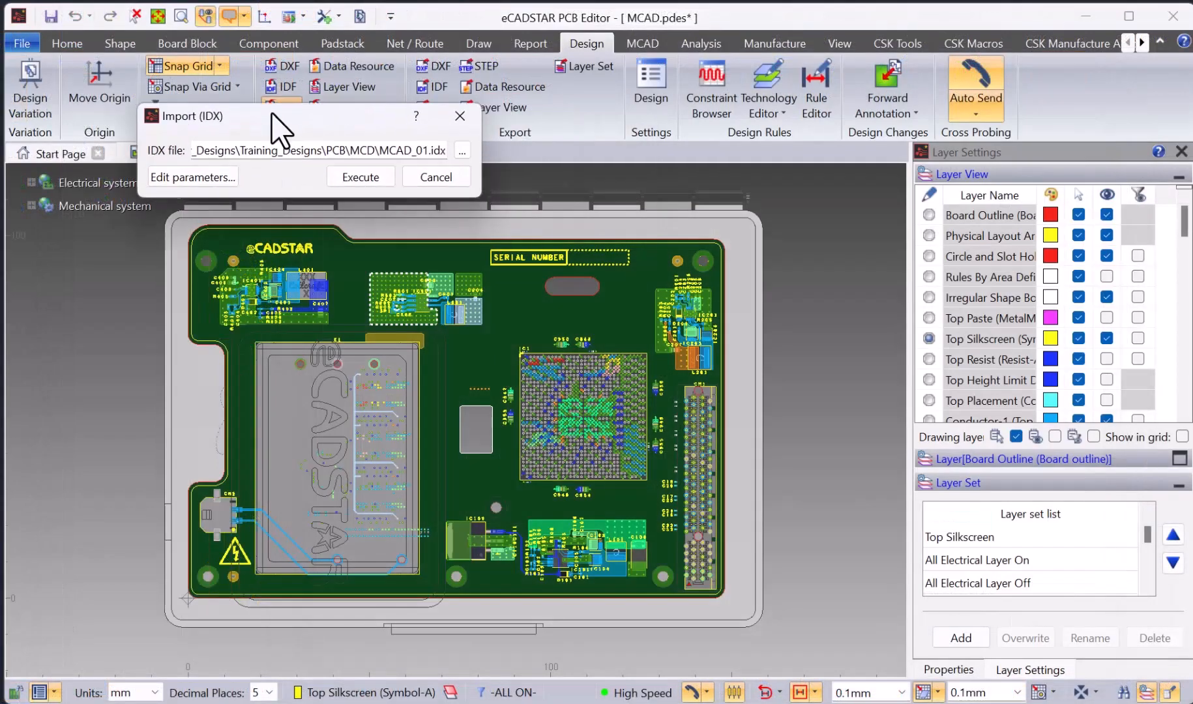
Review the import parameters for the board outline without changing them, and run the incremental import to compare differences.
{"action": "left_click", "coordinate": [124, 185]}
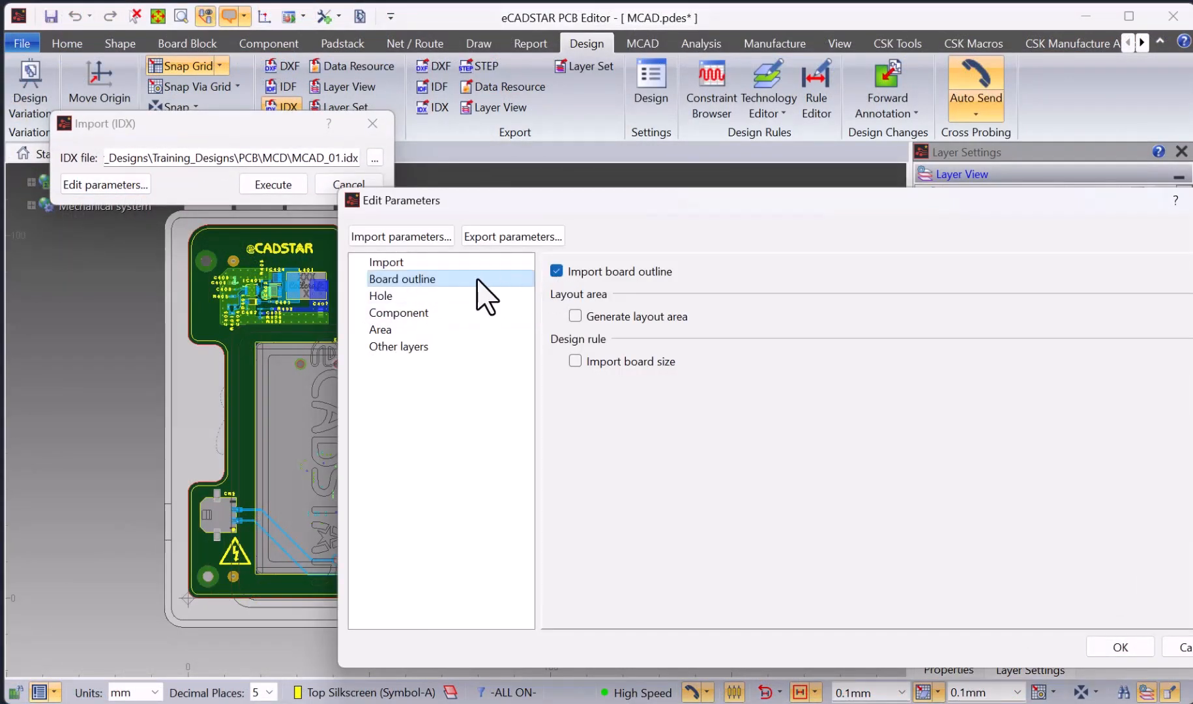
{"action": "left_click", "coordinate": [1116, 647]}
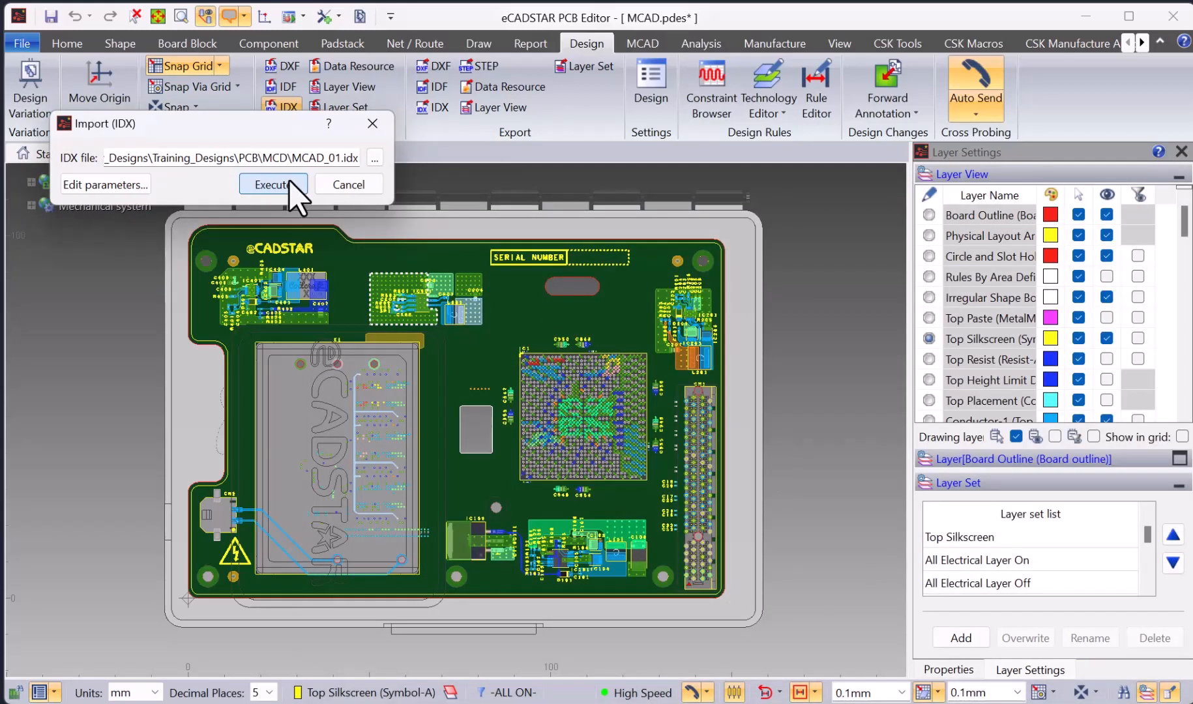
{"action": "left_click", "coordinate": [289, 182]}
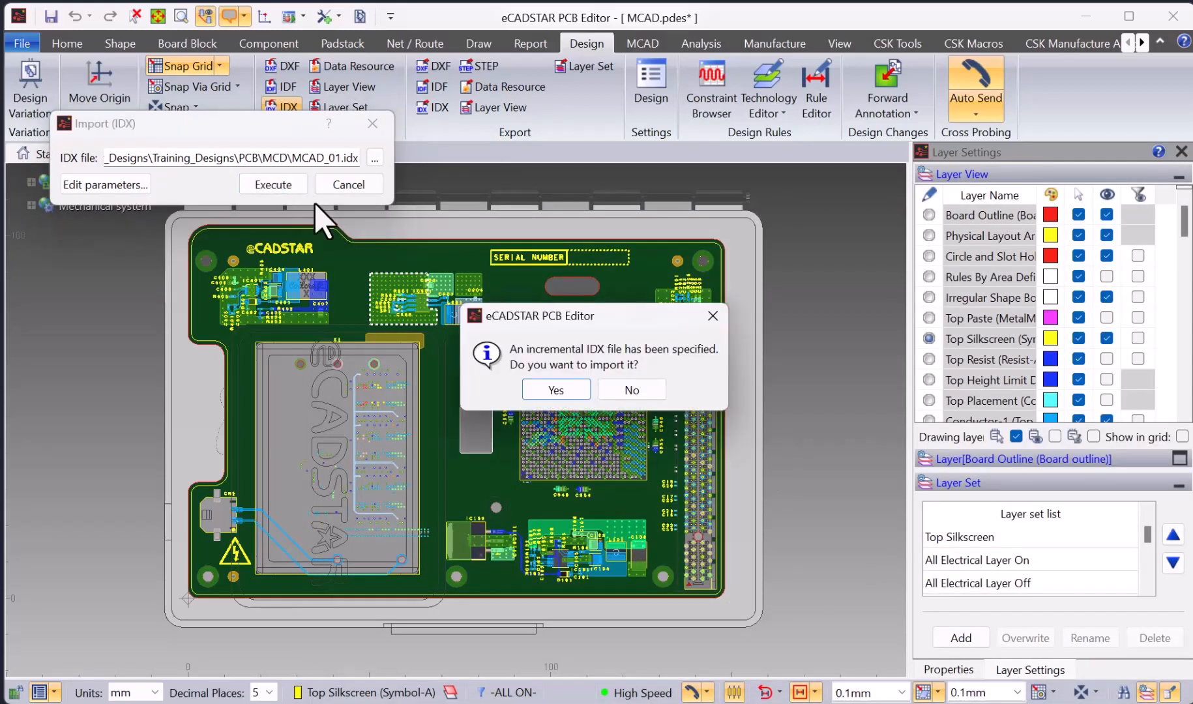
{"action": "left_click", "coordinate": [566, 392]}
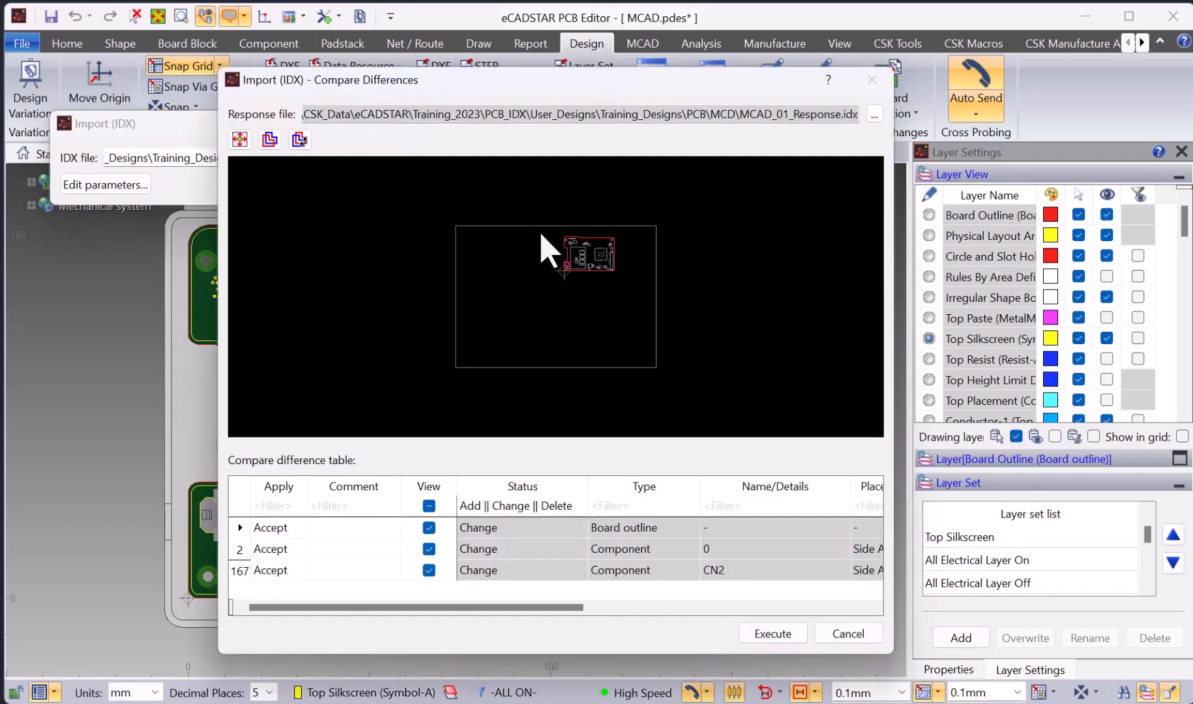
Inspect the differences around CN2 in the comparison preview and set the board outline change to Reject.
{"action": "scroll", "coordinate": [620, 280], "scroll_direction": "up", "scroll_amount": 4}
{"action": "middle_click_drag", "start_coordinate": [499, 255], "coordinate": [535, 321]}
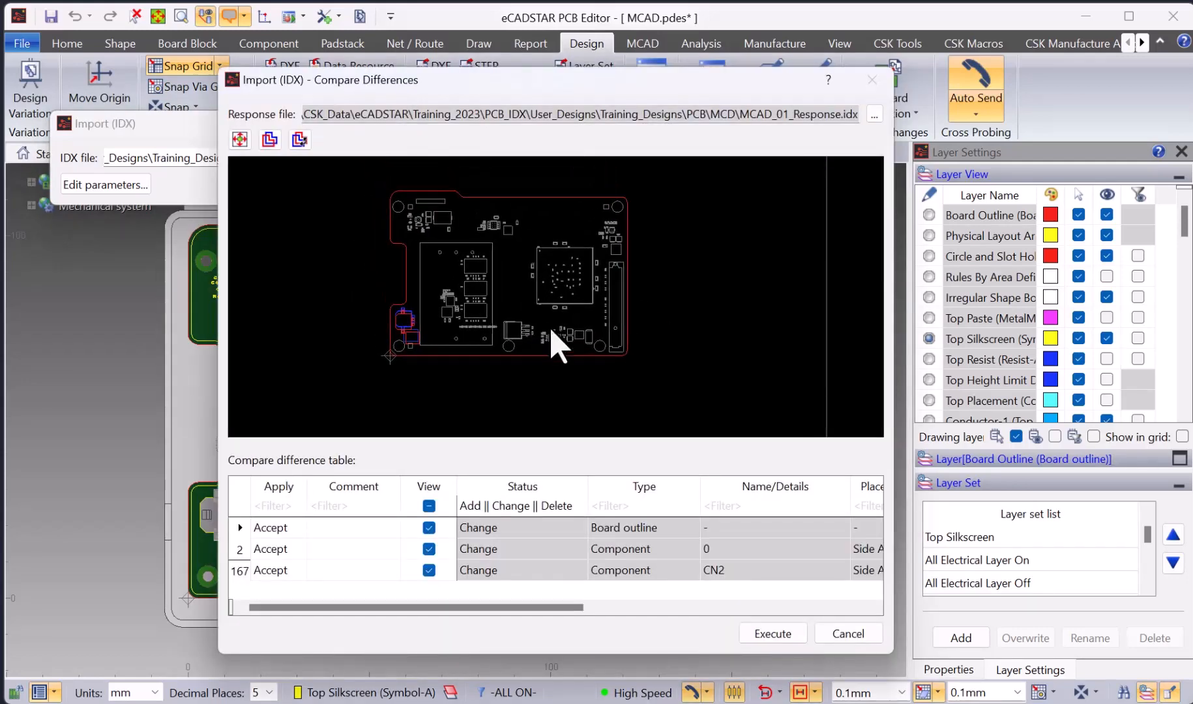
{"action": "scroll", "coordinate": [549, 328], "scroll_direction": "up", "scroll_amount": 1}
{"action": "scroll", "coordinate": [544, 320], "scroll_direction": "up", "scroll_amount": 2}
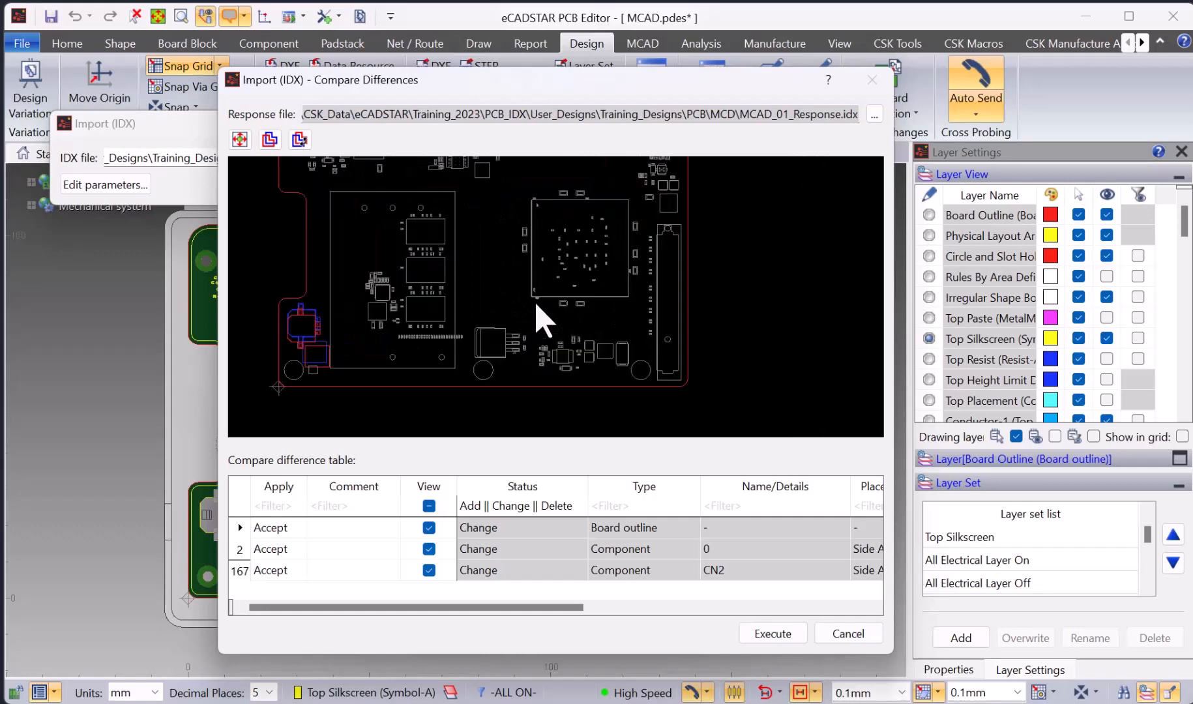
{"action": "middle_click_drag", "start_coordinate": [544, 319], "coordinate": [619, 347]}
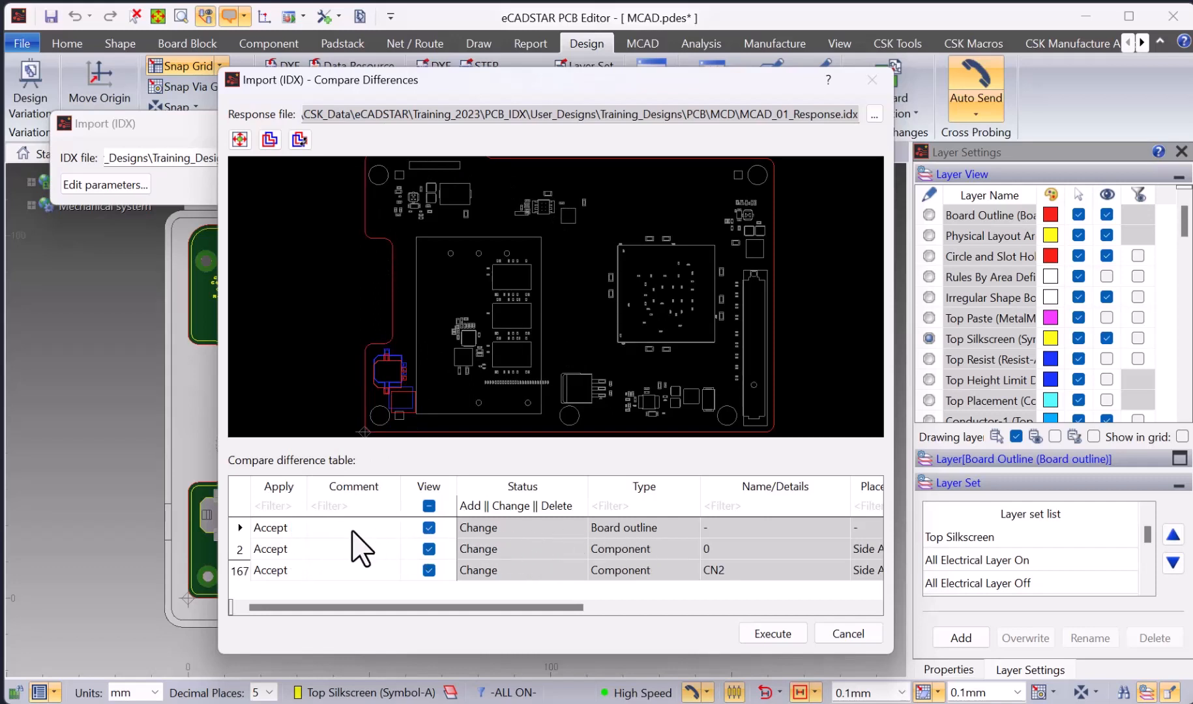
{"action": "left_click", "coordinate": [297, 529]}
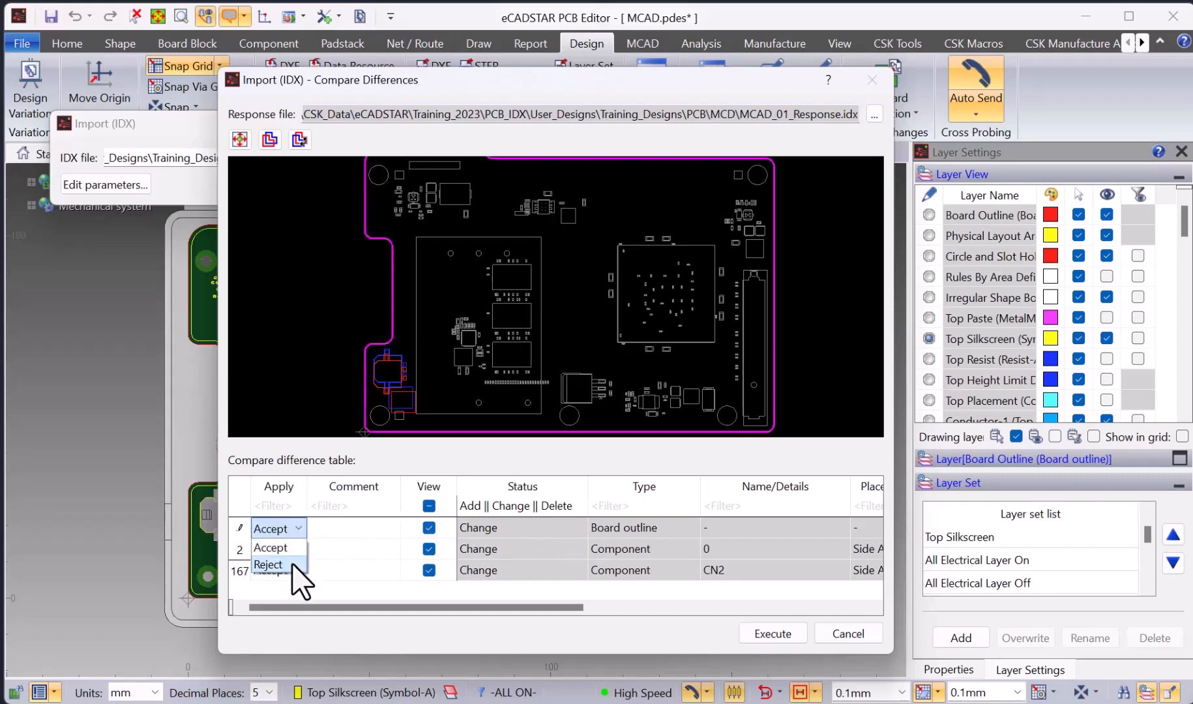
{"action": "left_click", "coordinate": [294, 564]}
Enter the comment "OK CSK" for the accepted changes of component 0 and component CN2.
{"action": "left_click", "coordinate": [345, 553]}
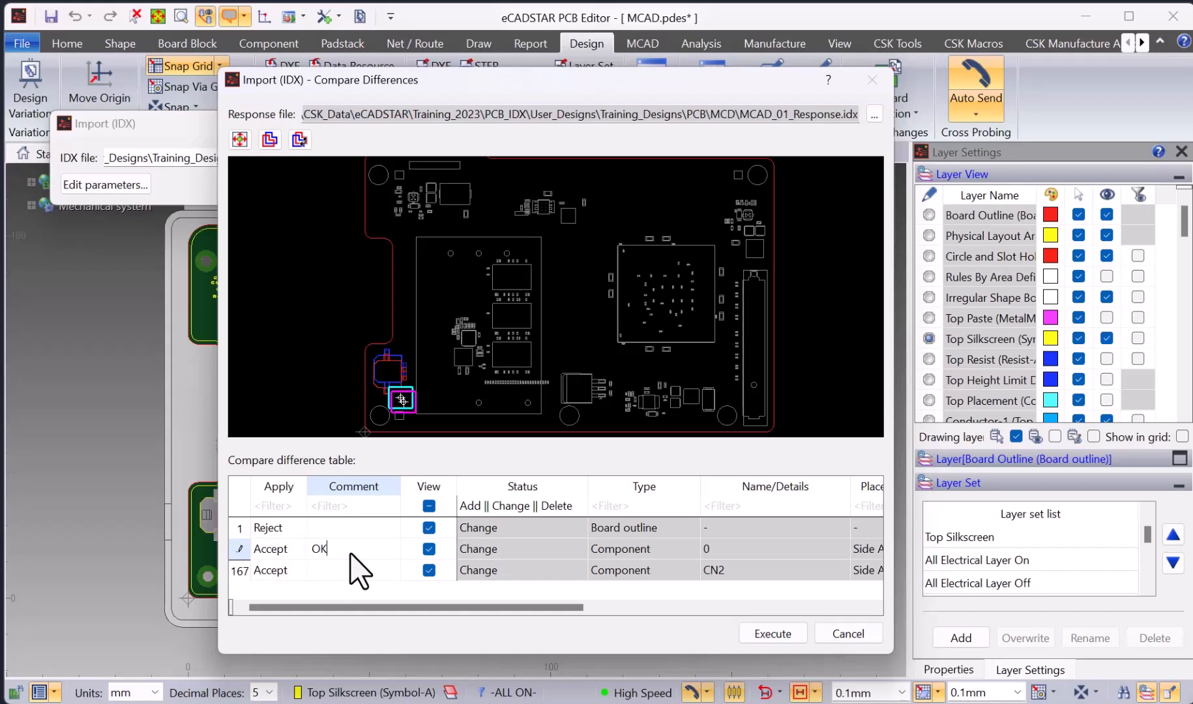
{"action": "left_click", "coordinate": [352, 572]}
{"action": "type", "text": "OKC"}
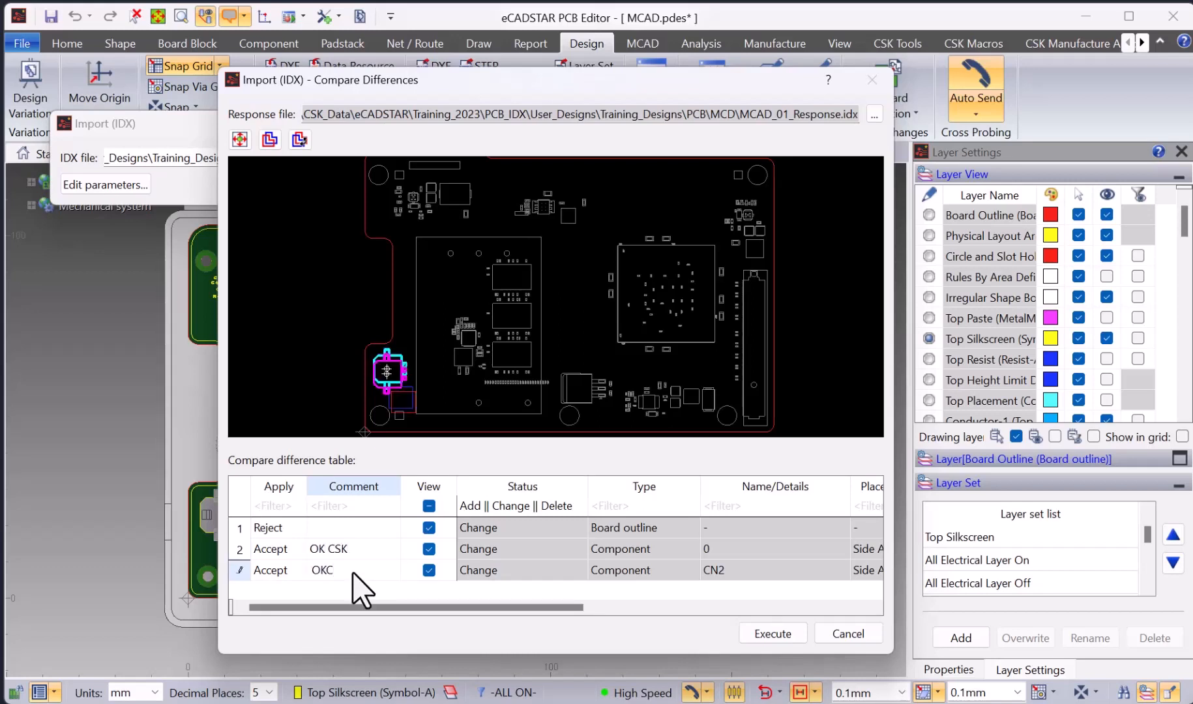
{"action": "type", "text": "CSK"}
{"action": "left_click", "coordinate": [375, 556]}
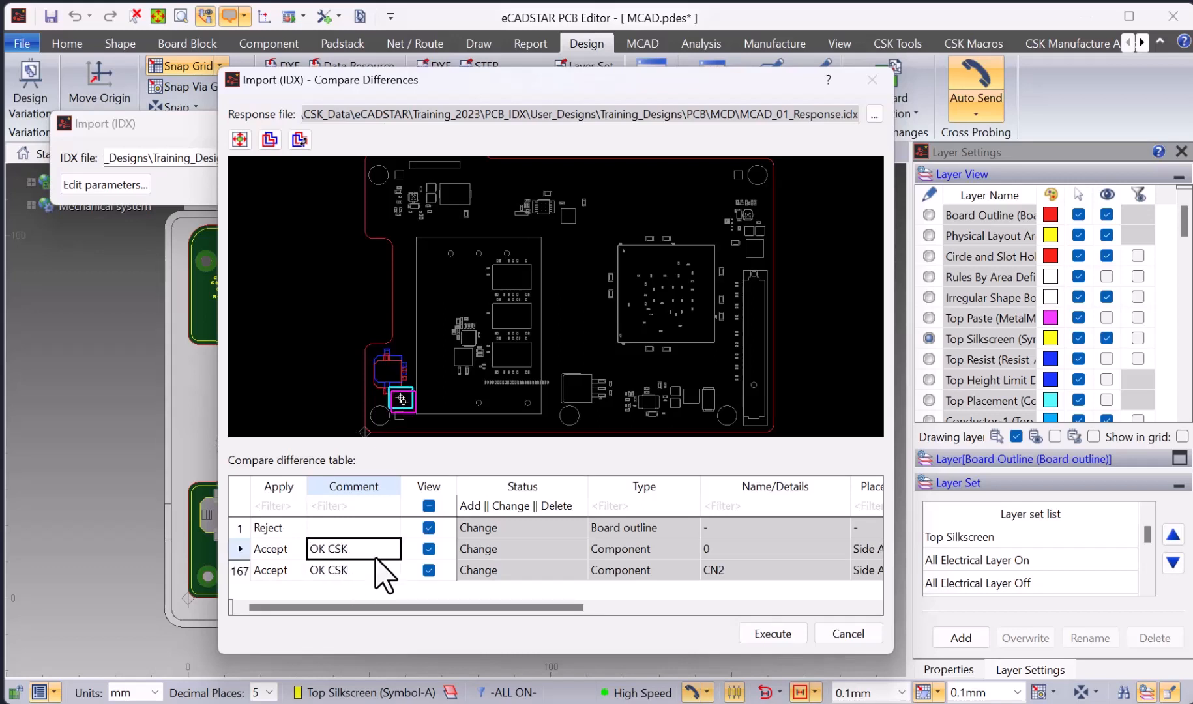
Apply the compared differences to MCAD.pdes, accept that they cannot be undone, and check CN2's placement in close-up.
{"action": "left_click", "coordinate": [770, 634]}
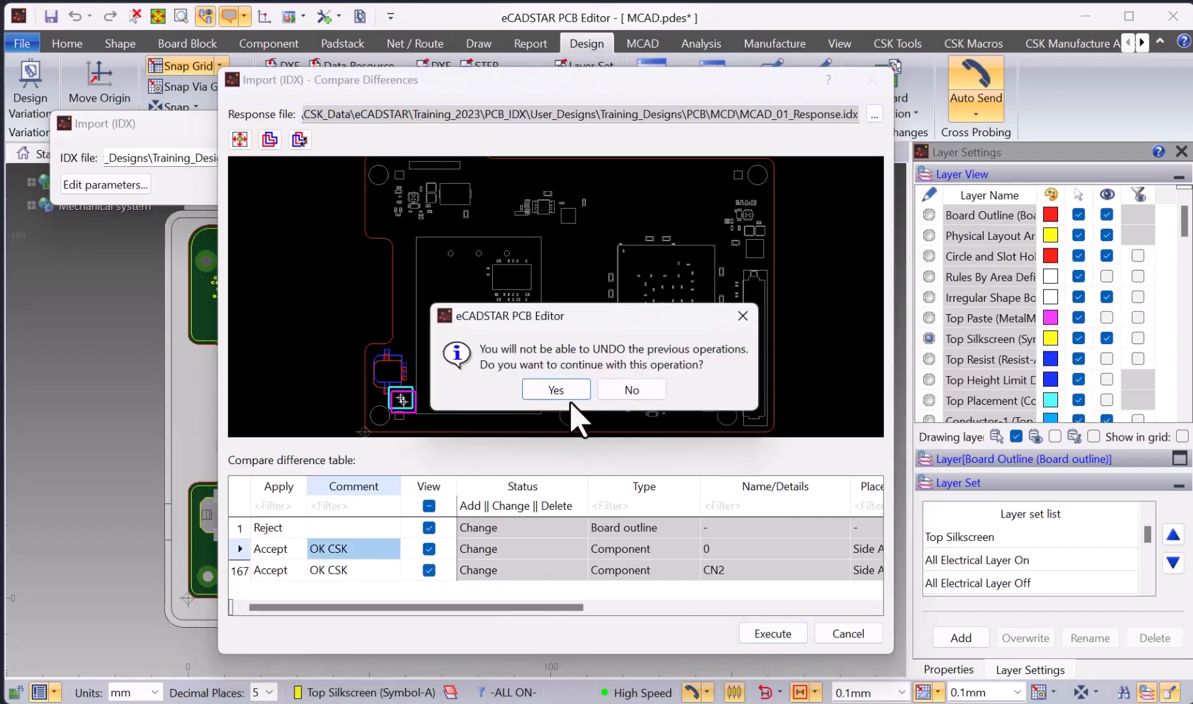
{"action": "left_click", "coordinate": [556, 390]}
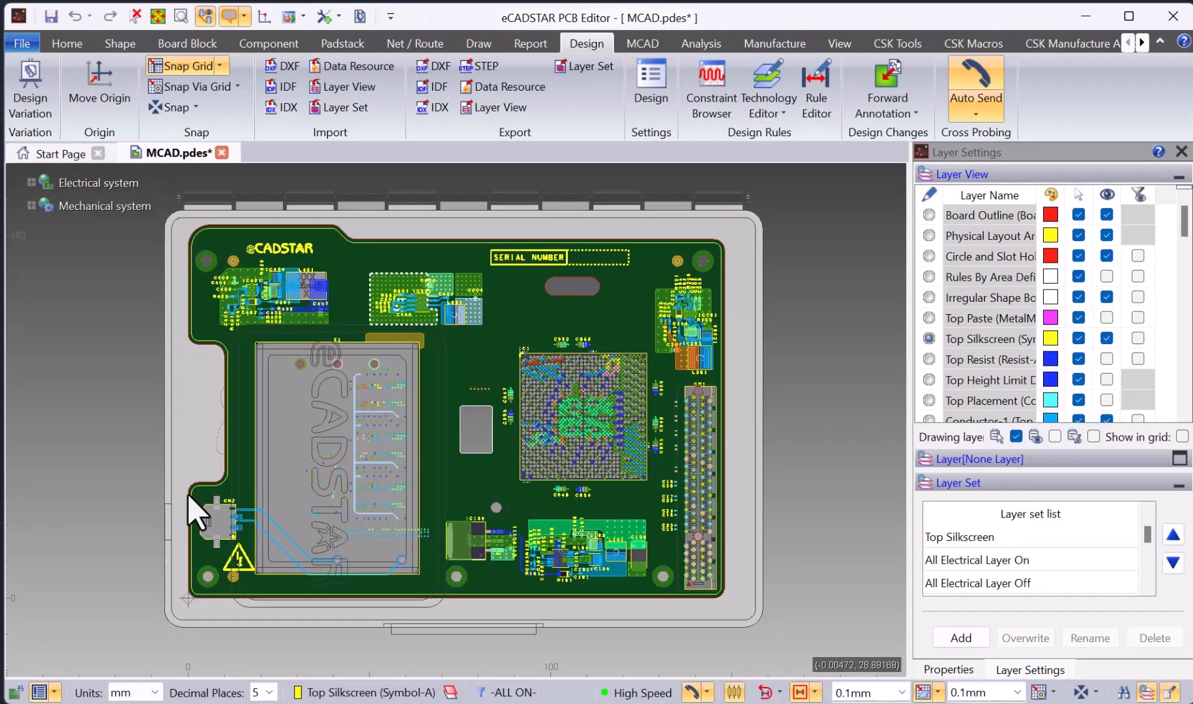
{"action": "scroll", "coordinate": [293, 577], "scroll_direction": "up", "scroll_amount": 4}
{"action": "key", "text": "3"}
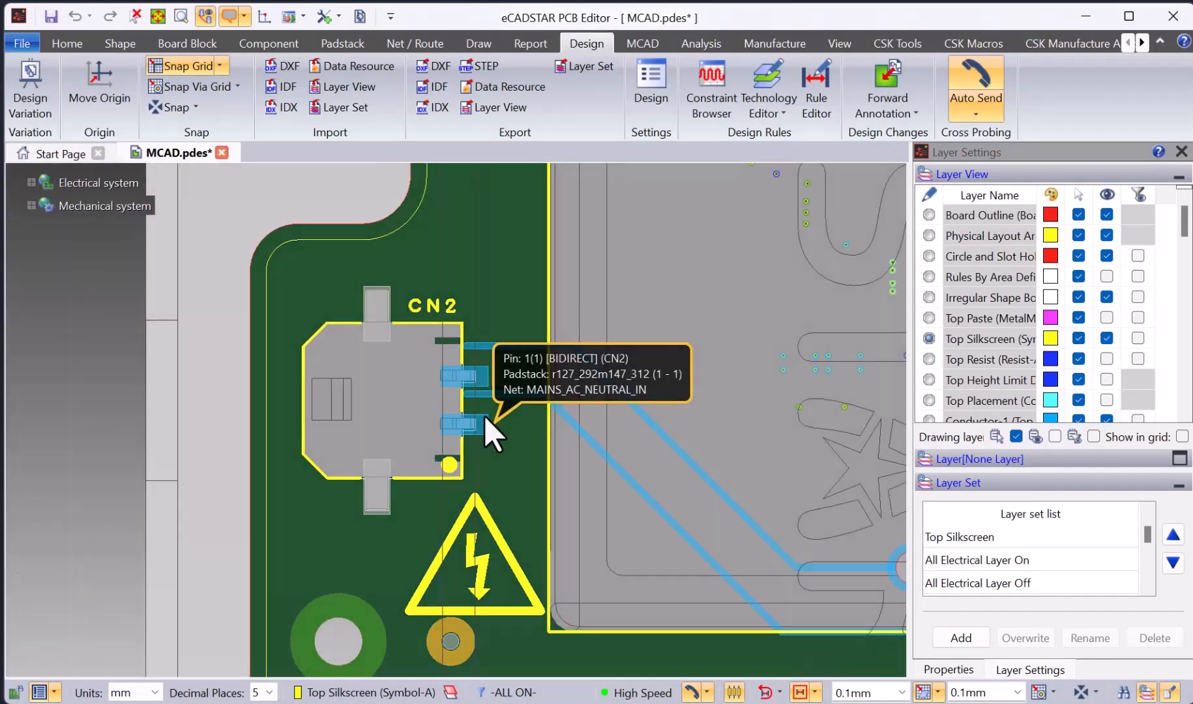